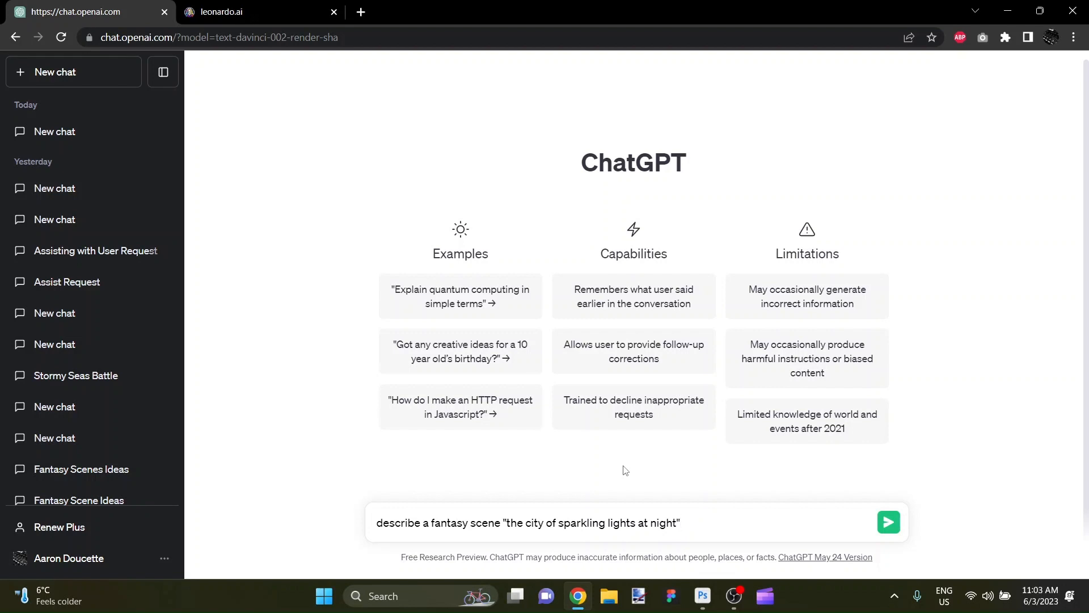
Step: Ask ChatGPT to describe the city of sparkling lights fantasy scene "in 100 words" and copy the response
type("in 100 words")
key("Return")
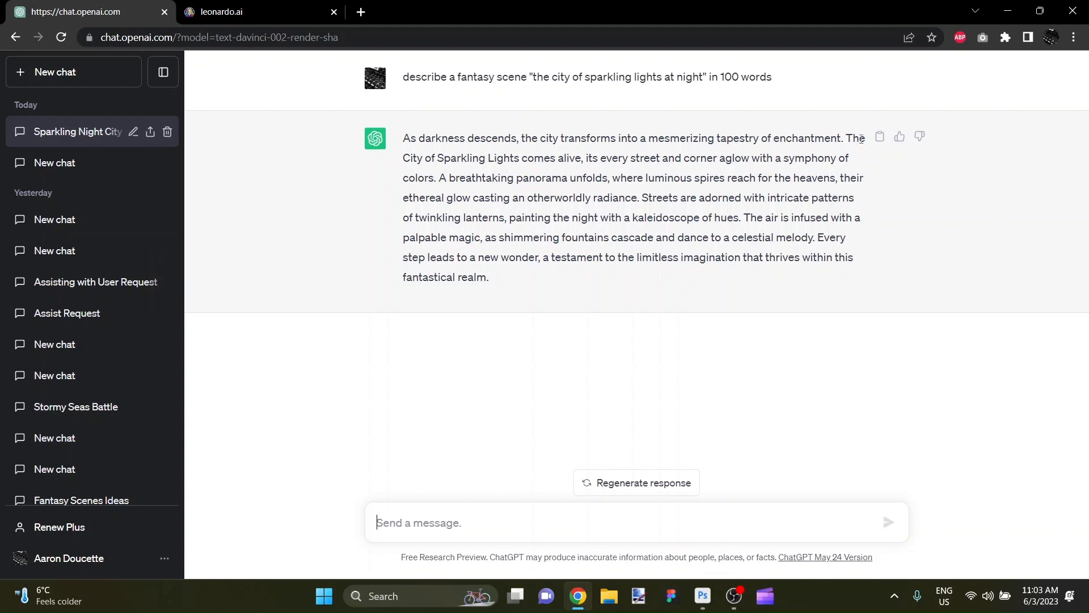
left_click(880, 137)
Step: Switch to leonardo.ai and generate four images from the copied description with DreamShaper v6 and the Leonardo Style
left_click(226, 10)
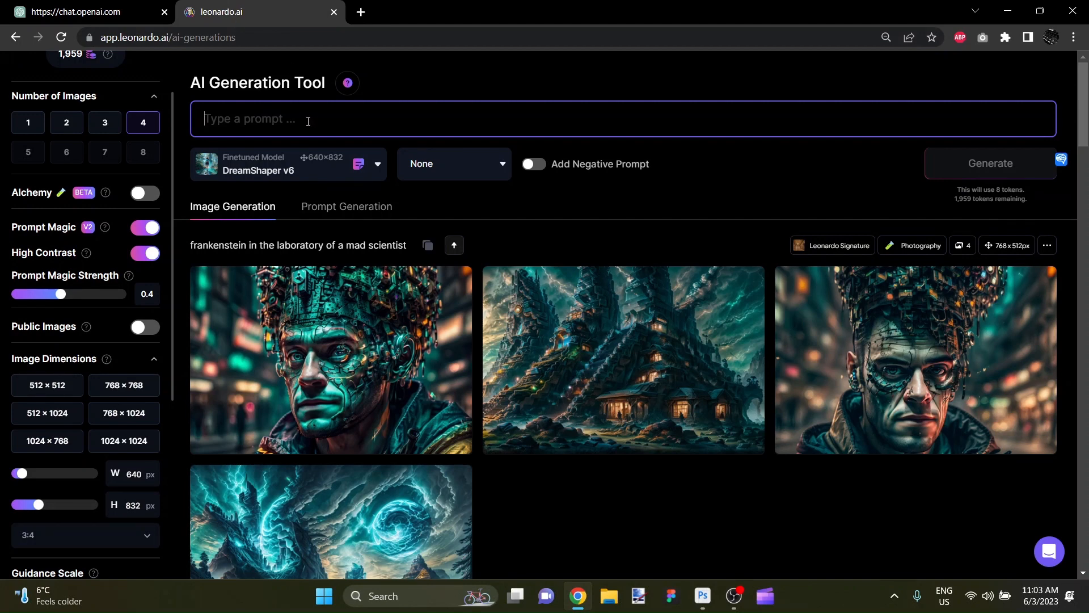
key("ctrl+v")
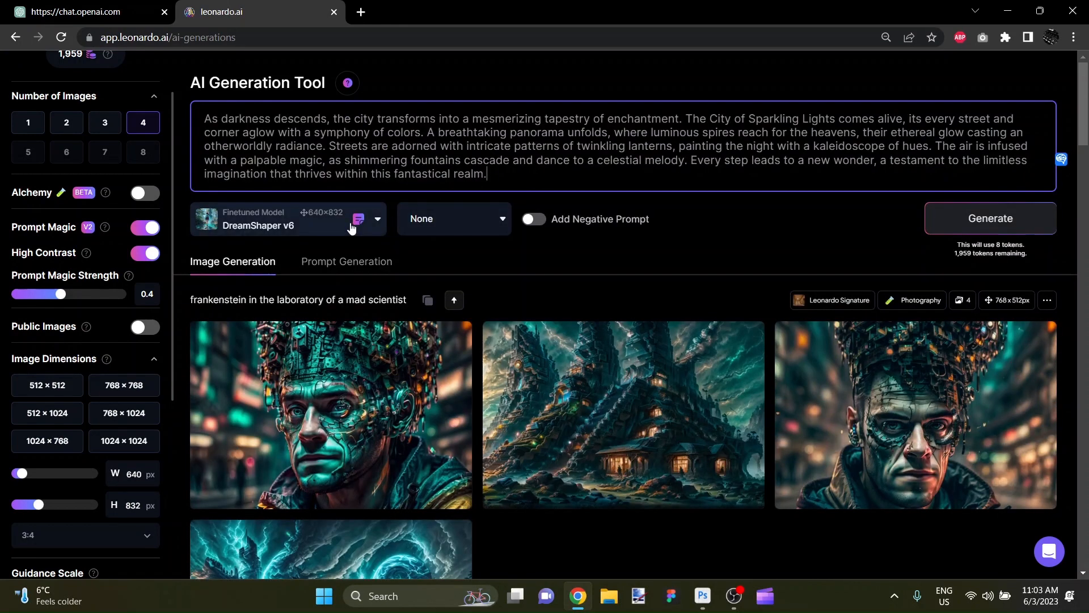
left_click(456, 222)
left_click(453, 248)
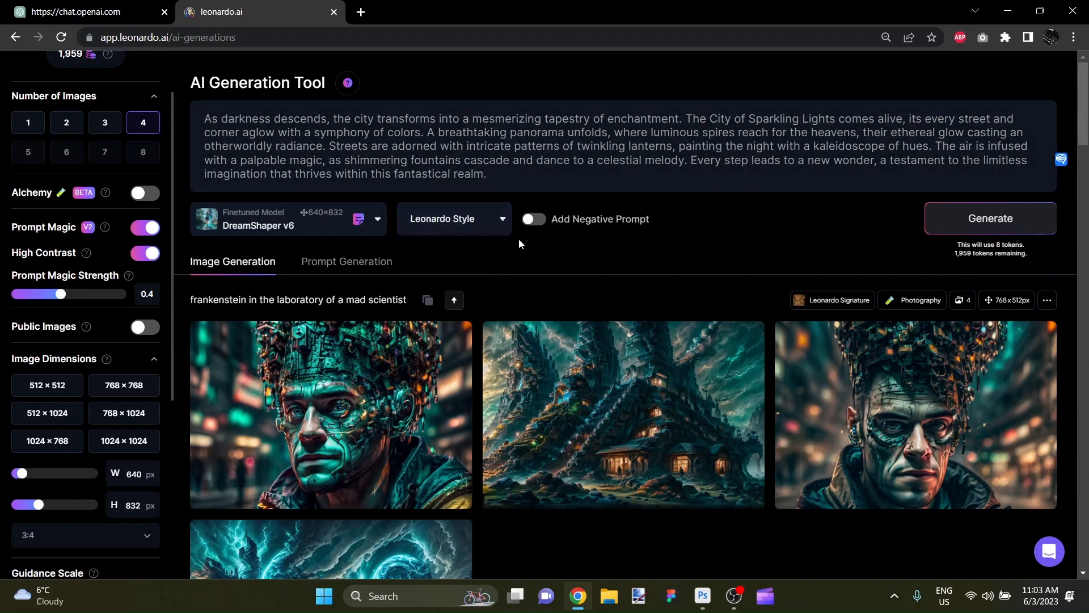
left_click(940, 215)
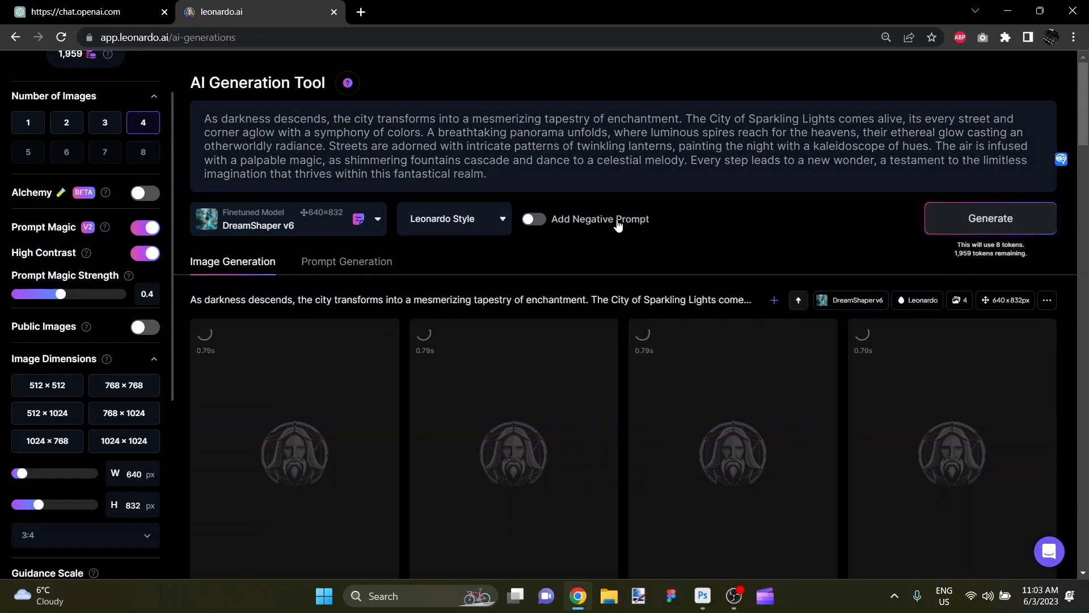
Step: Change the finetuned model to Leonardo Creative and generate another set of images from the same prompt
left_click(359, 230)
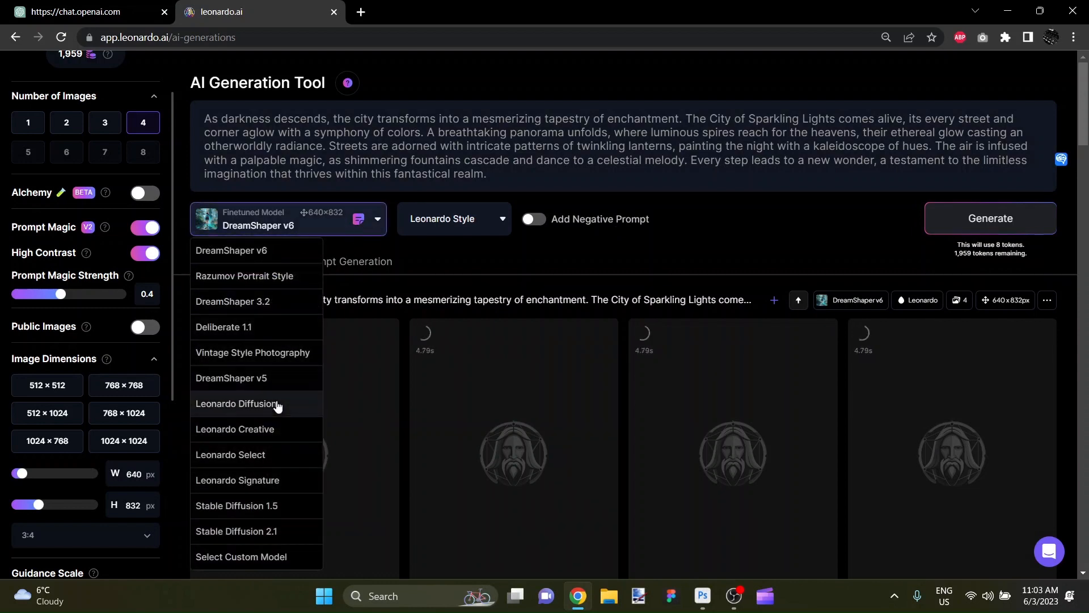
left_click(280, 430)
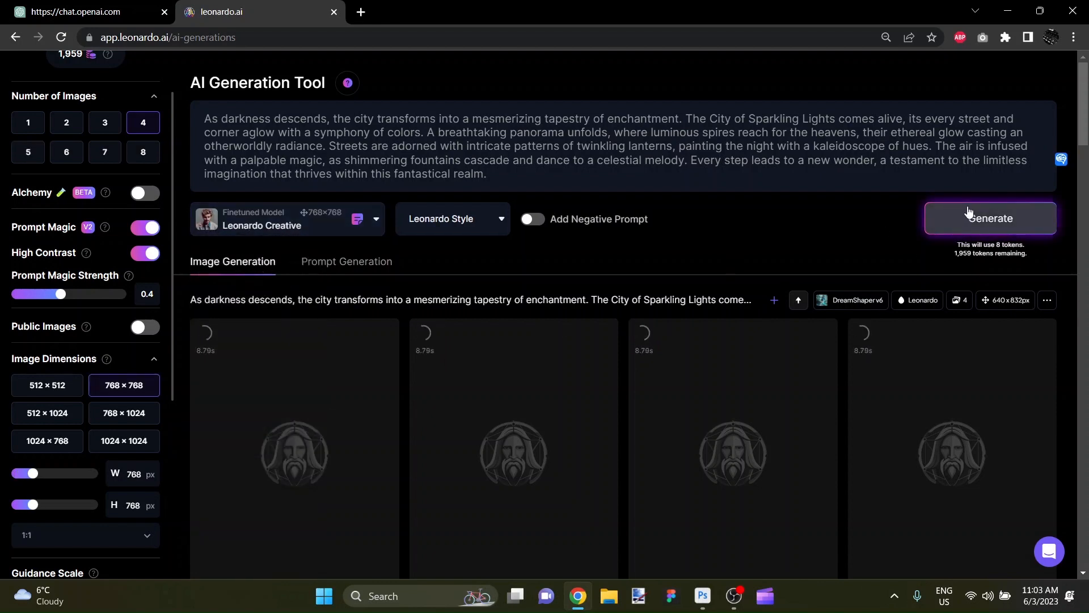
left_click(968, 214)
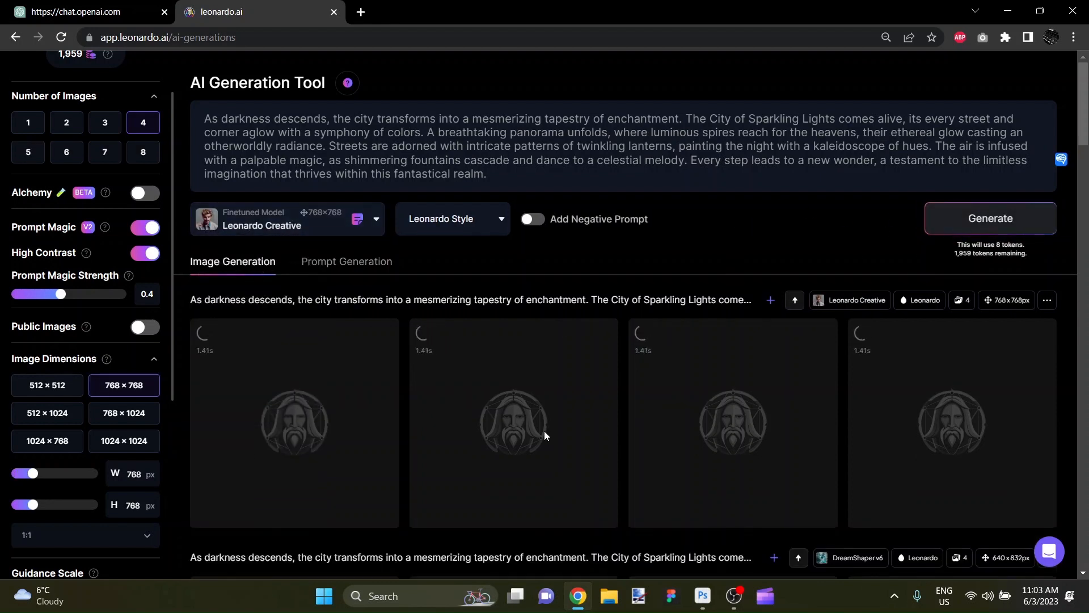
Step: Enable Alchemy, keep its General style, and generate a third set of images from the same prompt
left_click(151, 193)
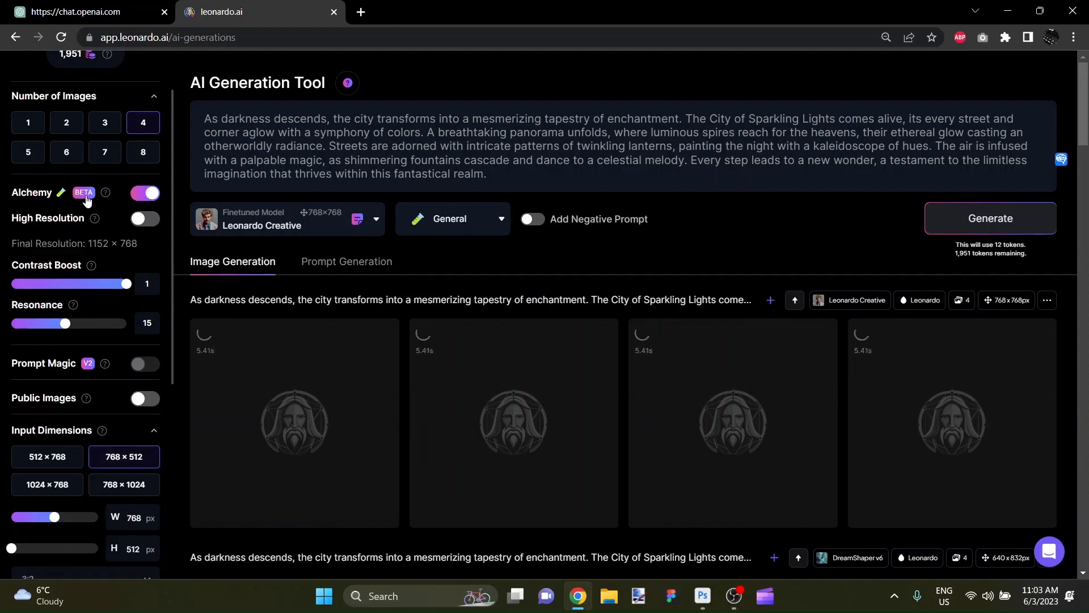
left_click(435, 222)
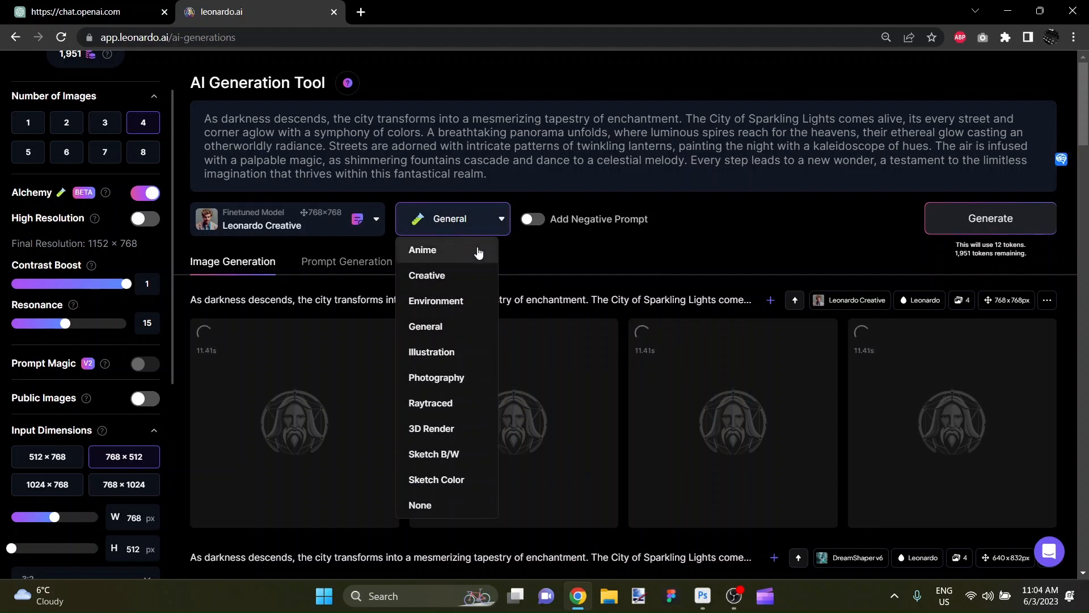
left_click(790, 237)
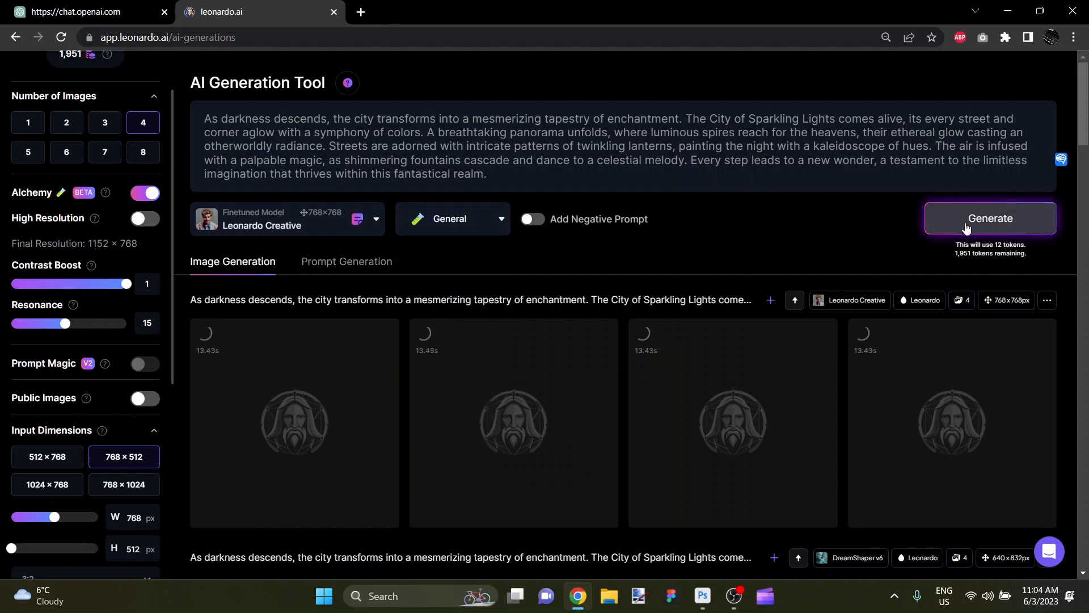
left_click(966, 228)
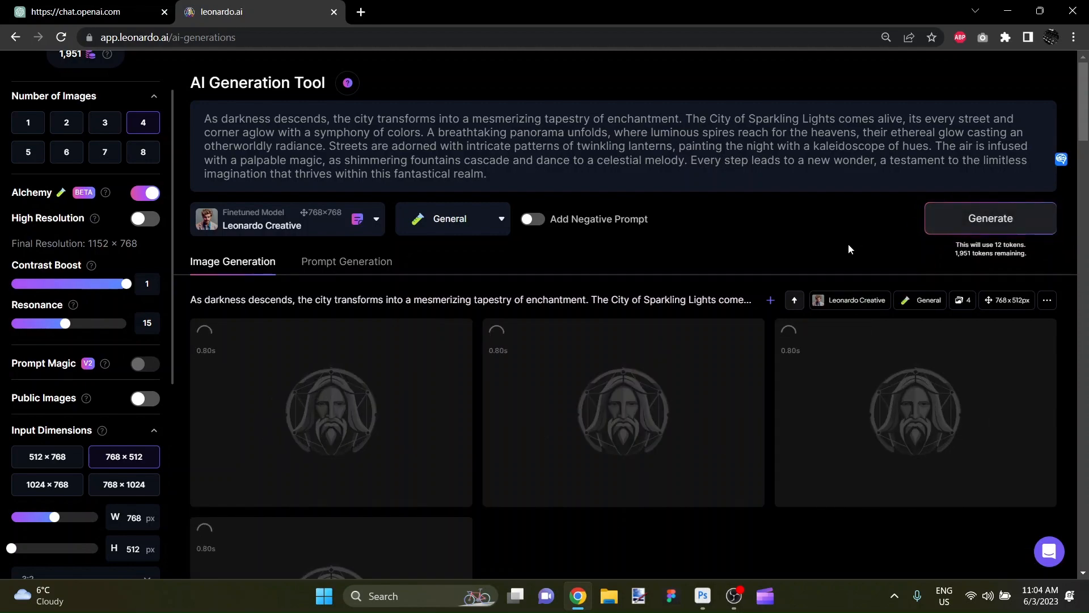
Step: Examine the four DreamShaper v6 images at larger size, enlarging the fourth one to inspect its details
scroll(848, 244, "down", 12)
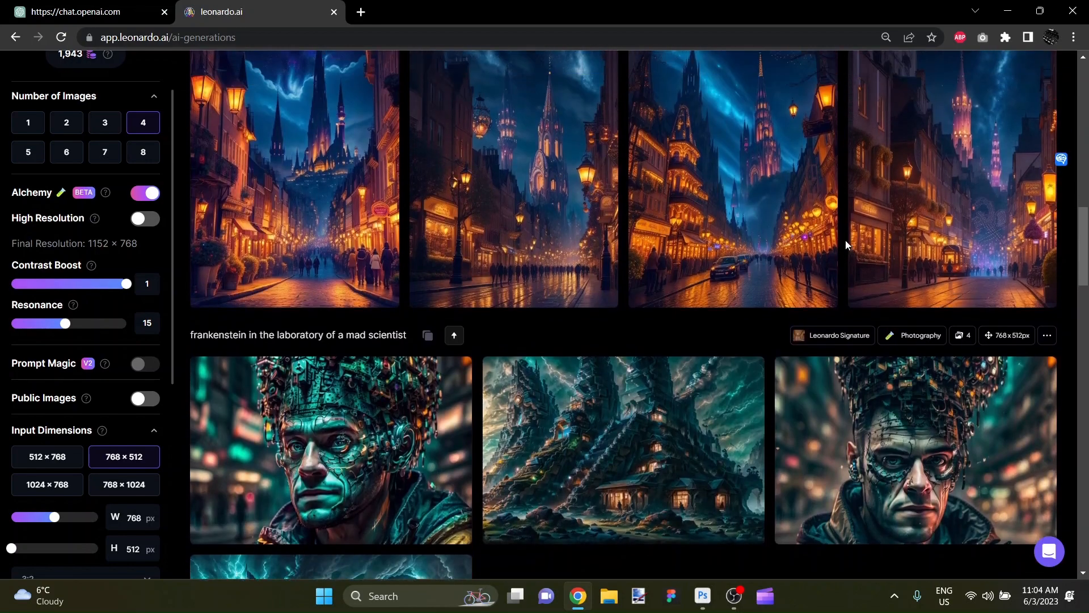
scroll(845, 239, "up", 2)
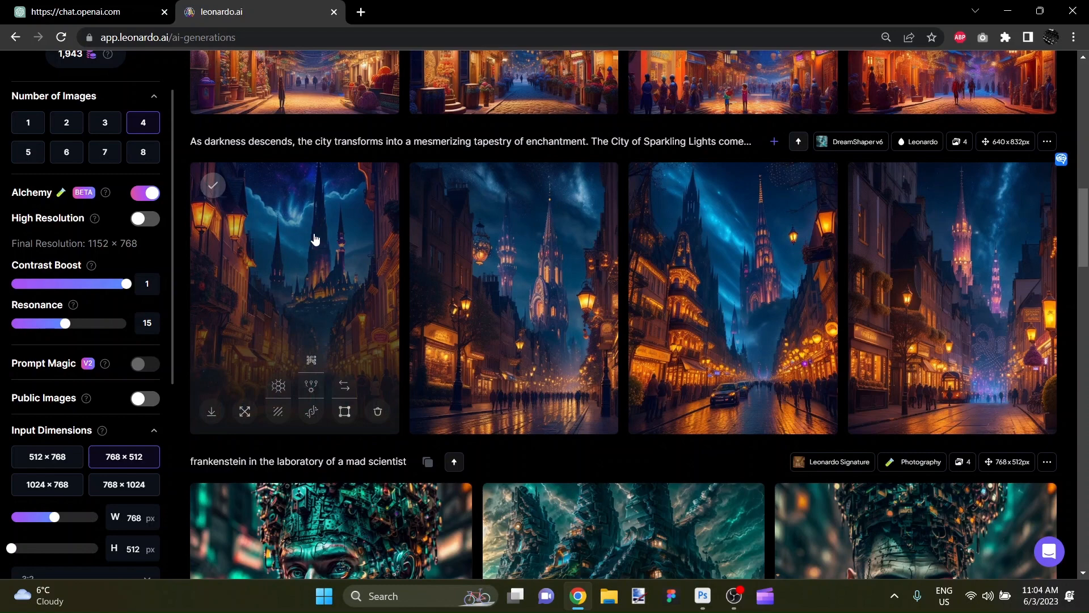
left_click(301, 215)
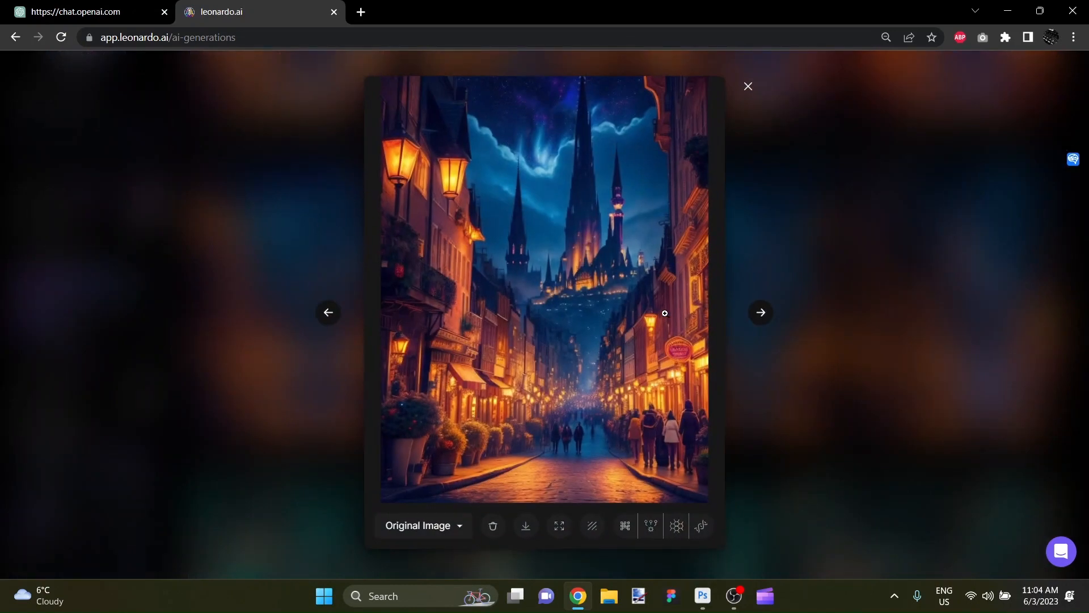
left_click(760, 314)
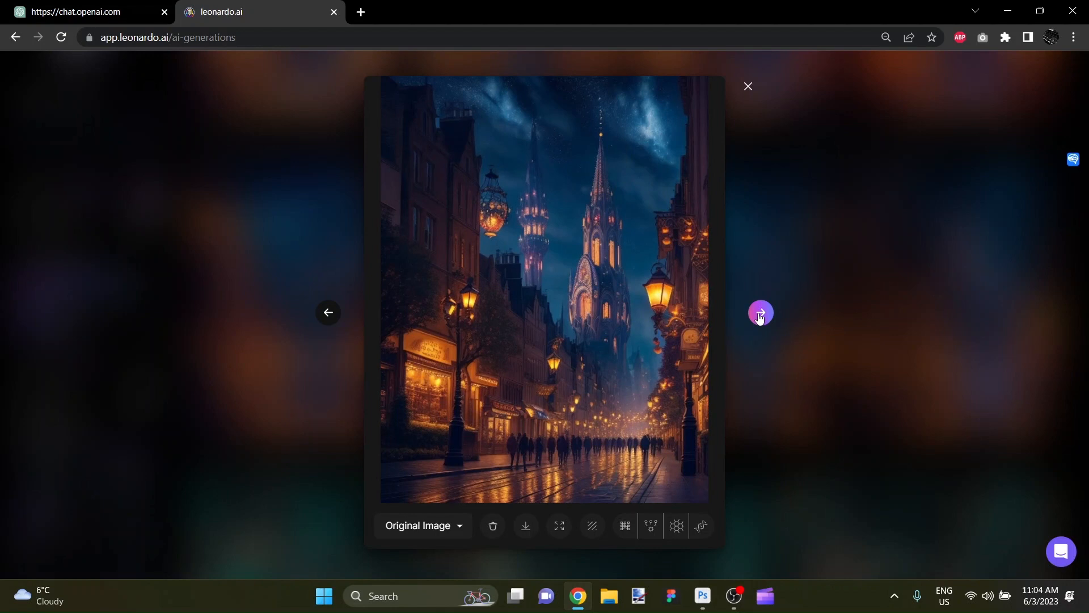
left_click(760, 314)
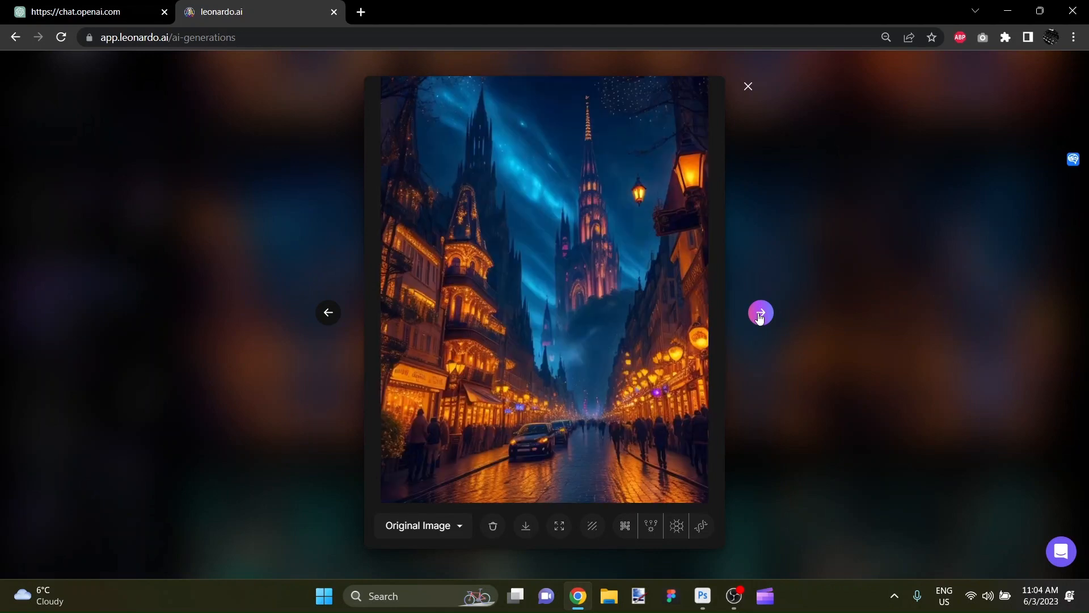
left_click(760, 313)
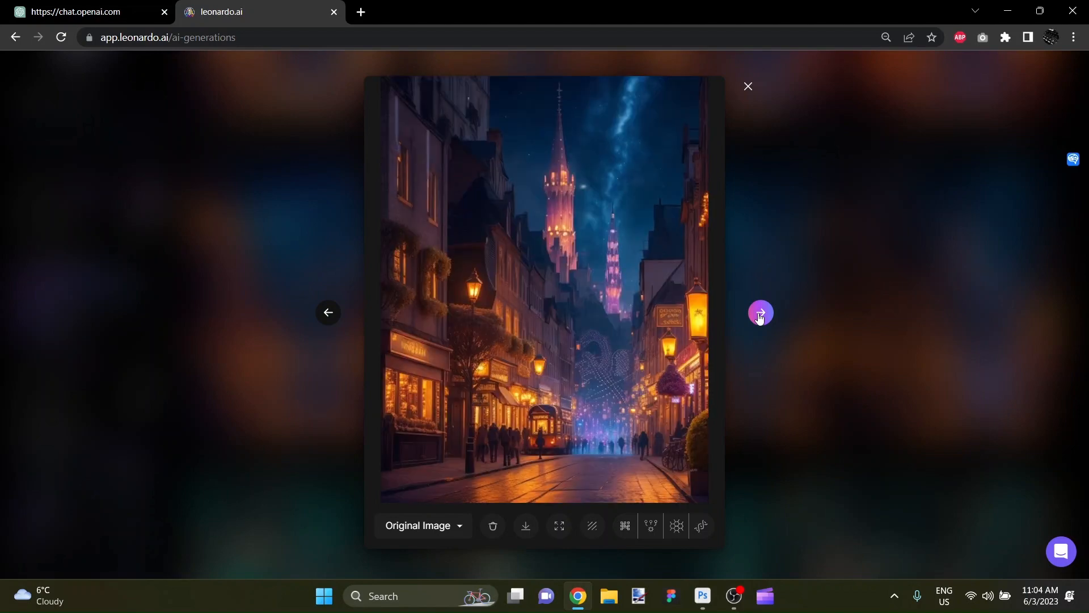
left_click(590, 369)
scroll(619, 454, "down", 3)
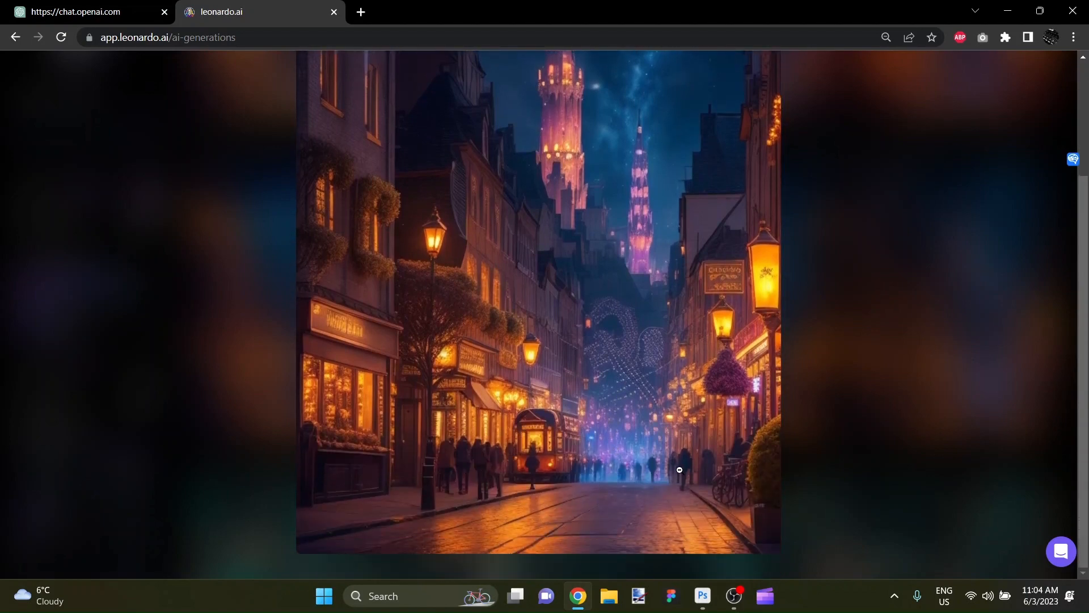
scroll(674, 464, "up", 1)
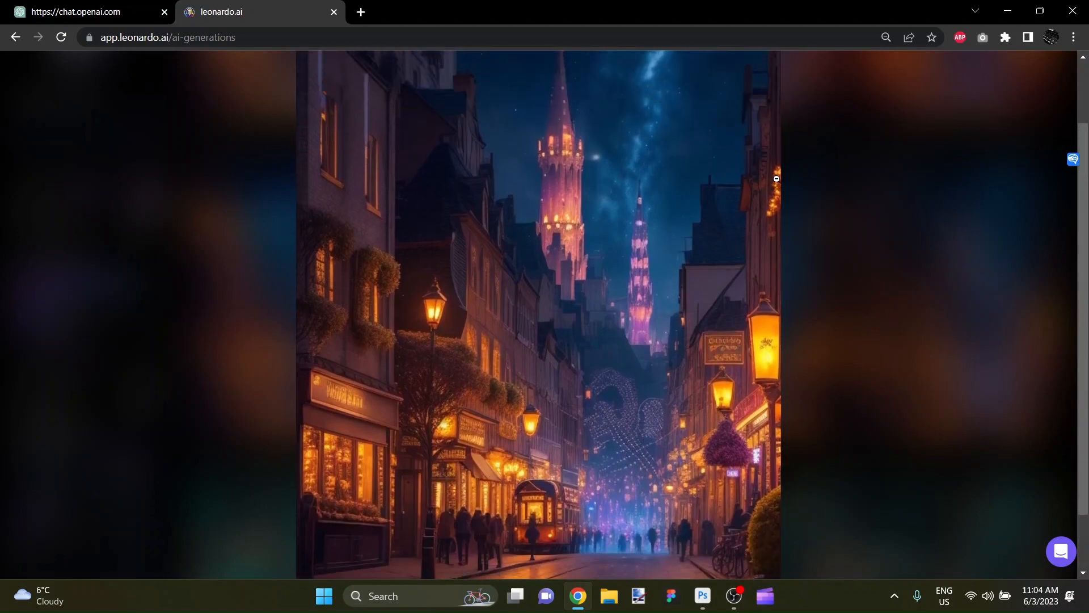
left_click(848, 186)
Step: View the first three Leonardo Creative images made without Alchemy at larger size, one after another
scroll(716, 217, "up", 5)
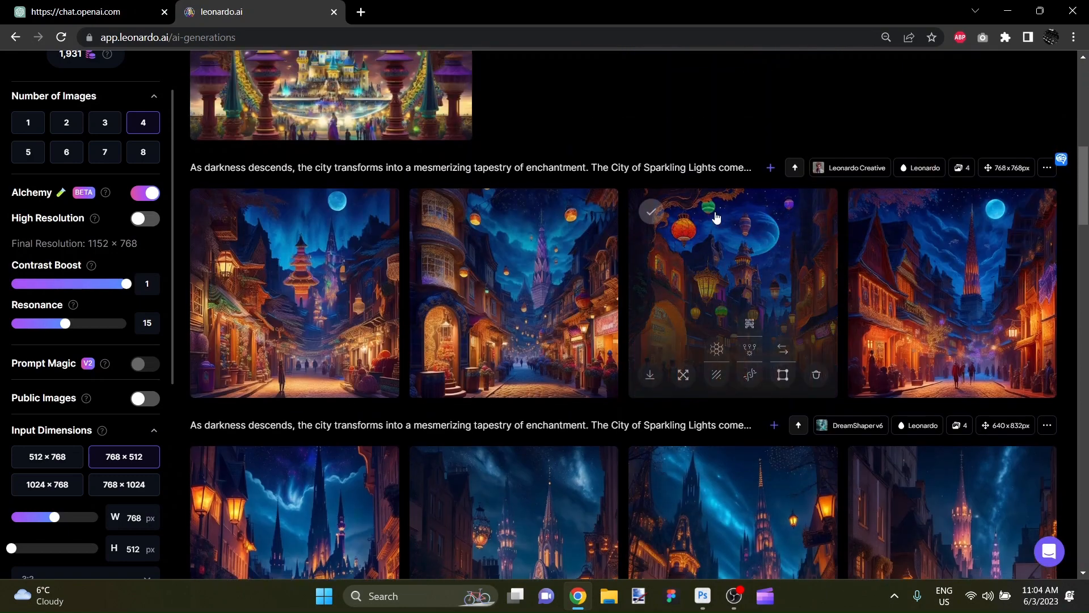
left_click(311, 272)
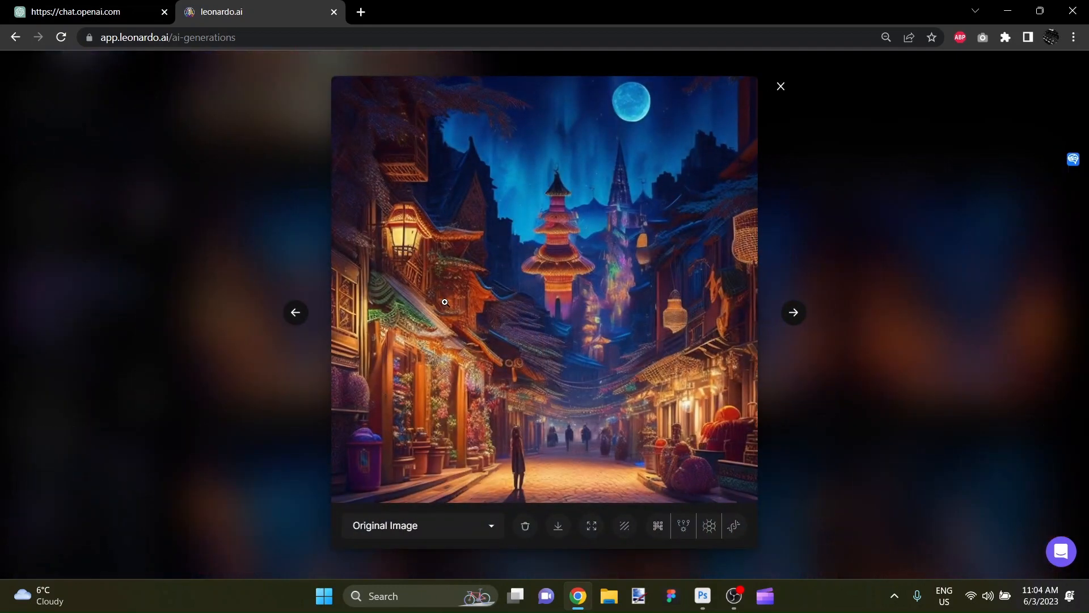
left_click(793, 313)
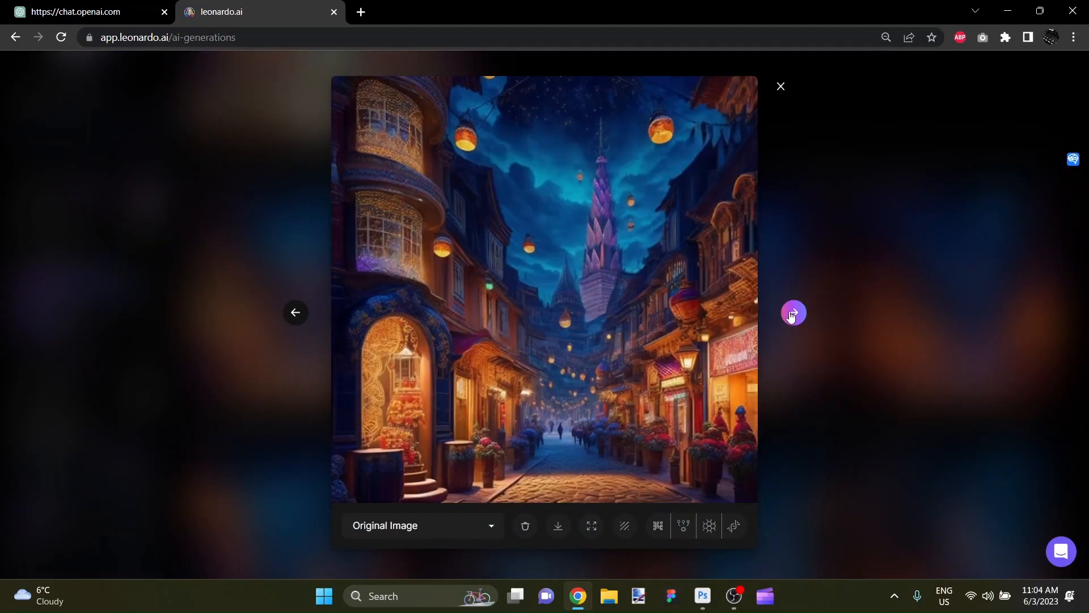
left_click(793, 313)
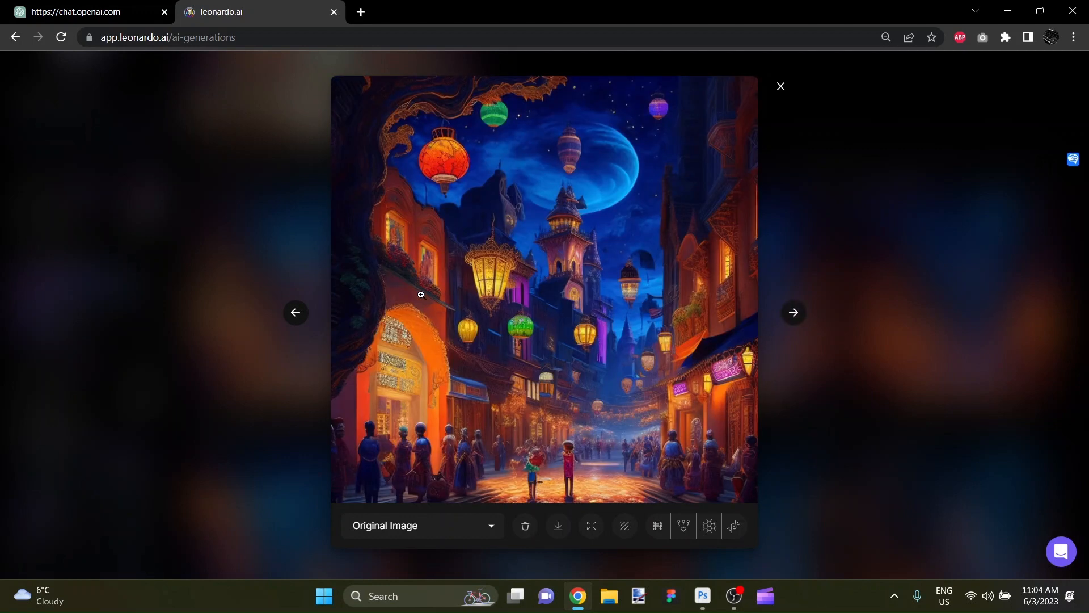
left_click(780, 88)
Step: View all four Alchemy images in the General style at larger size, then close the preview
scroll(652, 171, "up", 6)
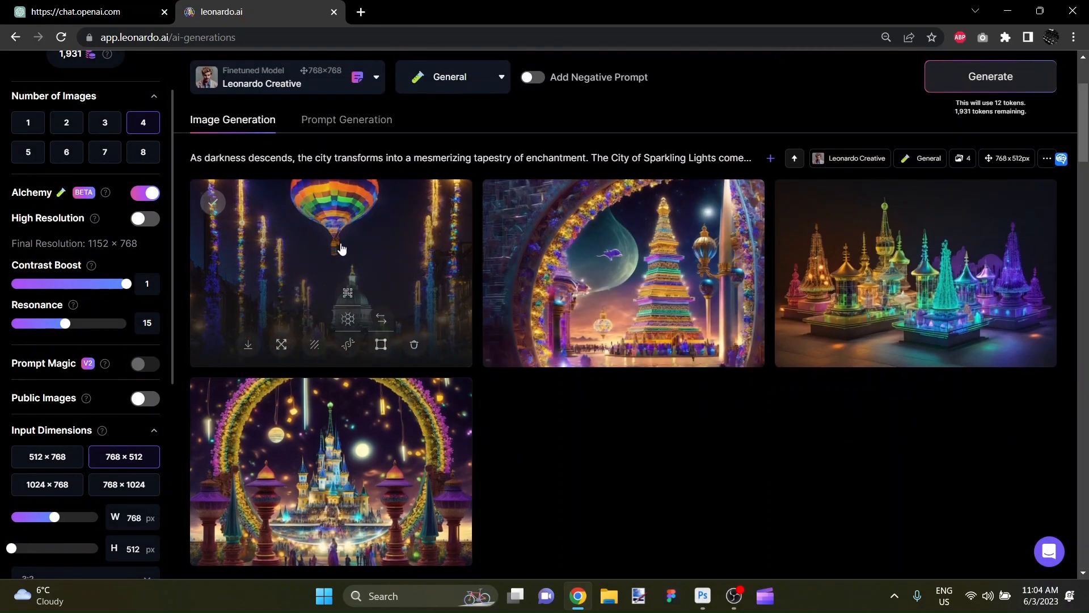
left_click(338, 248)
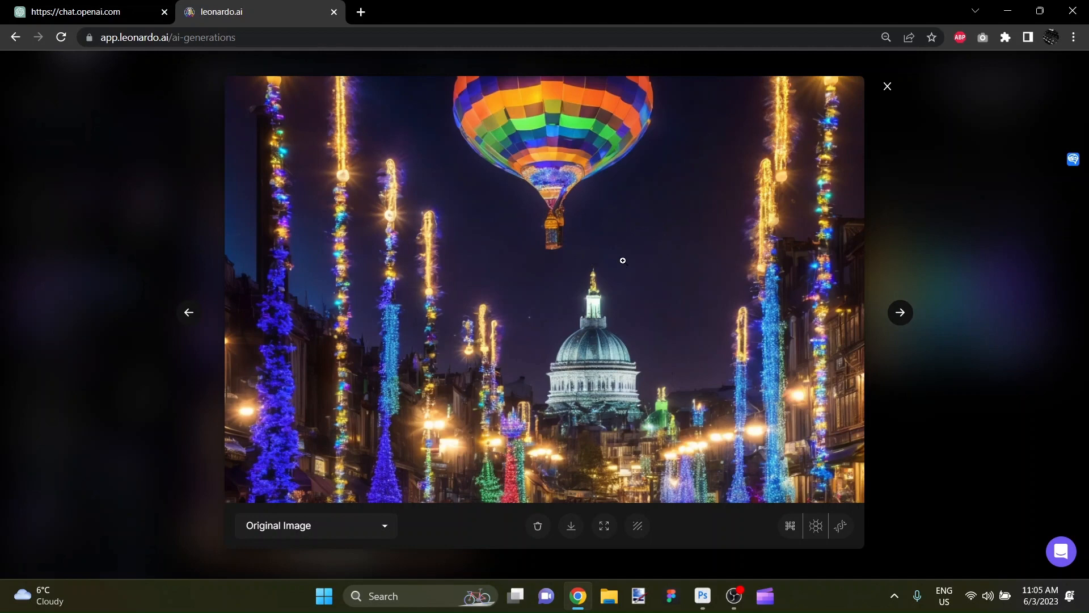
left_click(904, 321)
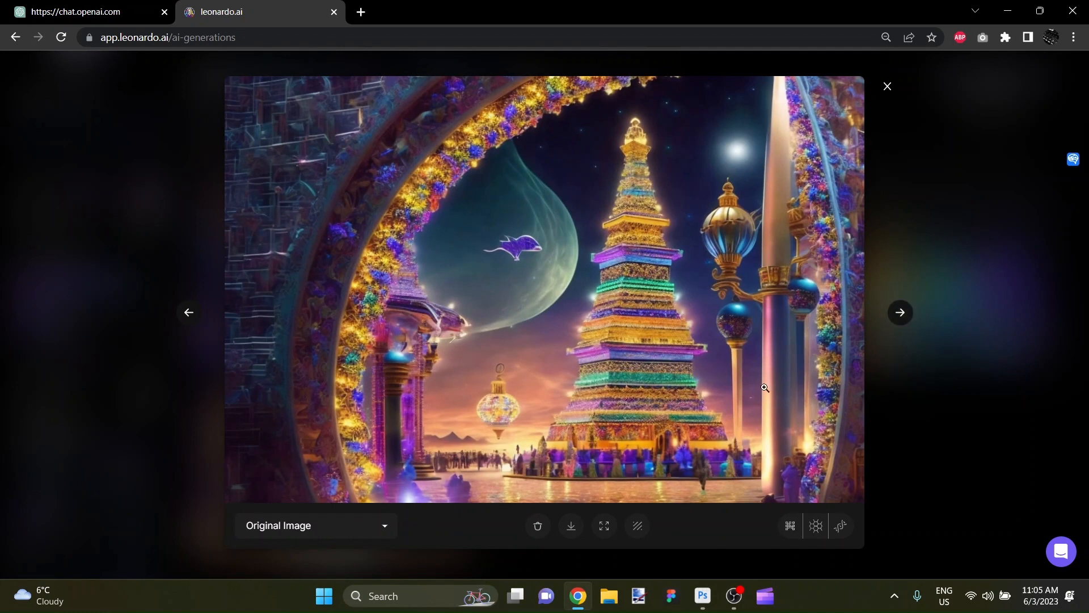
left_click(899, 314)
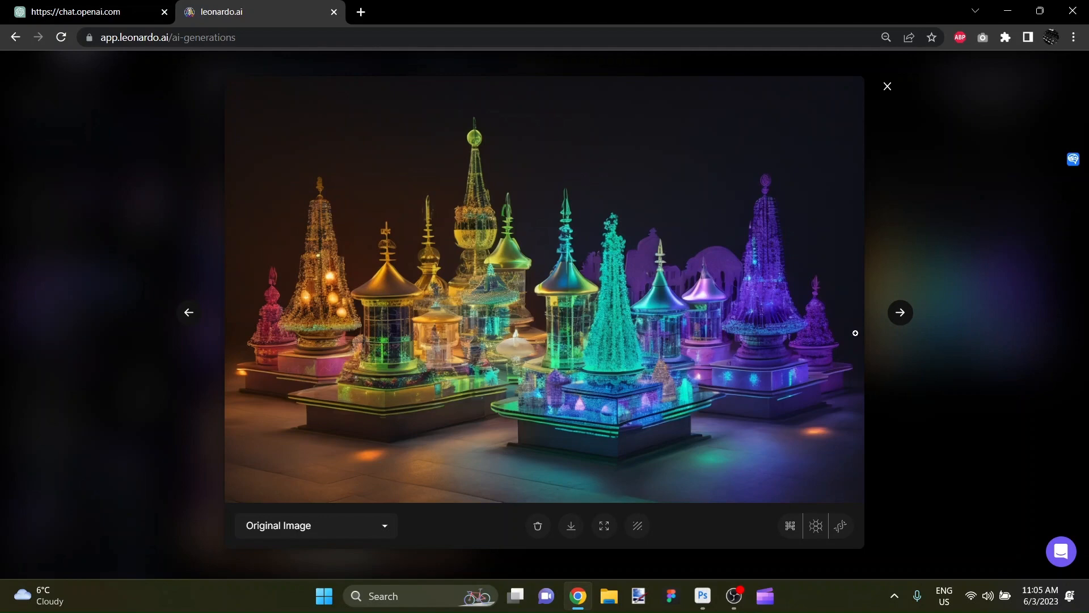
left_click(894, 319)
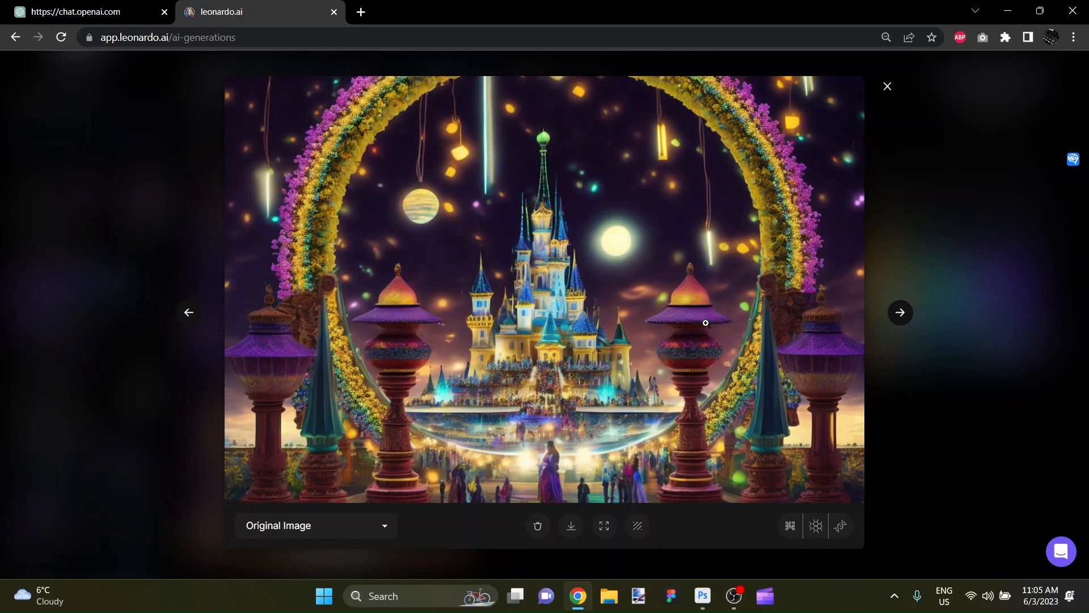
left_click(887, 87)
Step: Open the fourth DreamShaper v6 image and run both the creative upscale and the alternate upscale on it
scroll(662, 362, "down", 6)
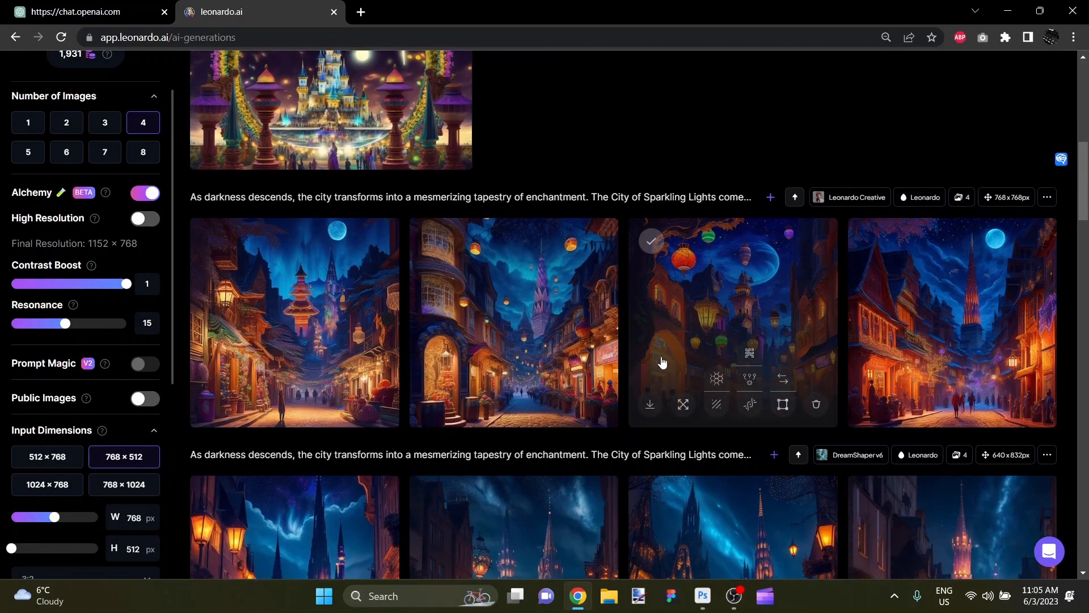
scroll(662, 361, "down", 4)
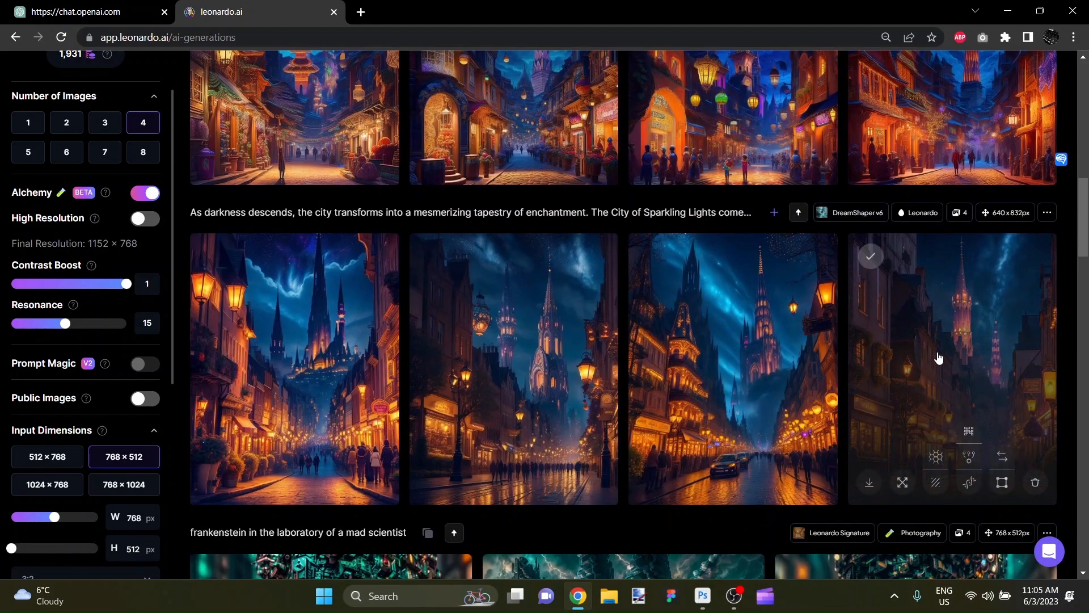
left_click(939, 356)
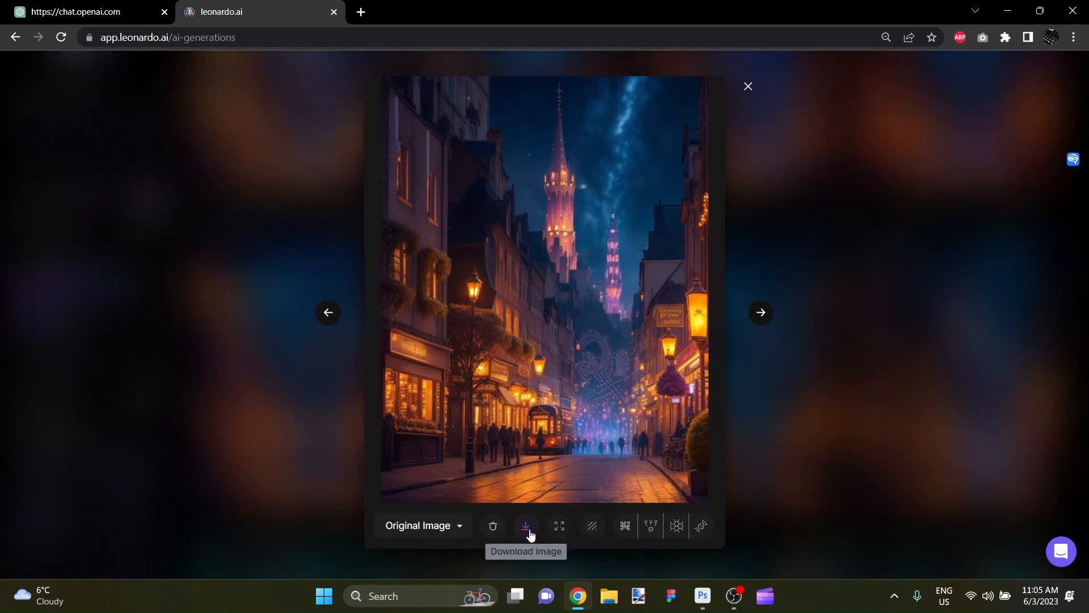
left_click(629, 530)
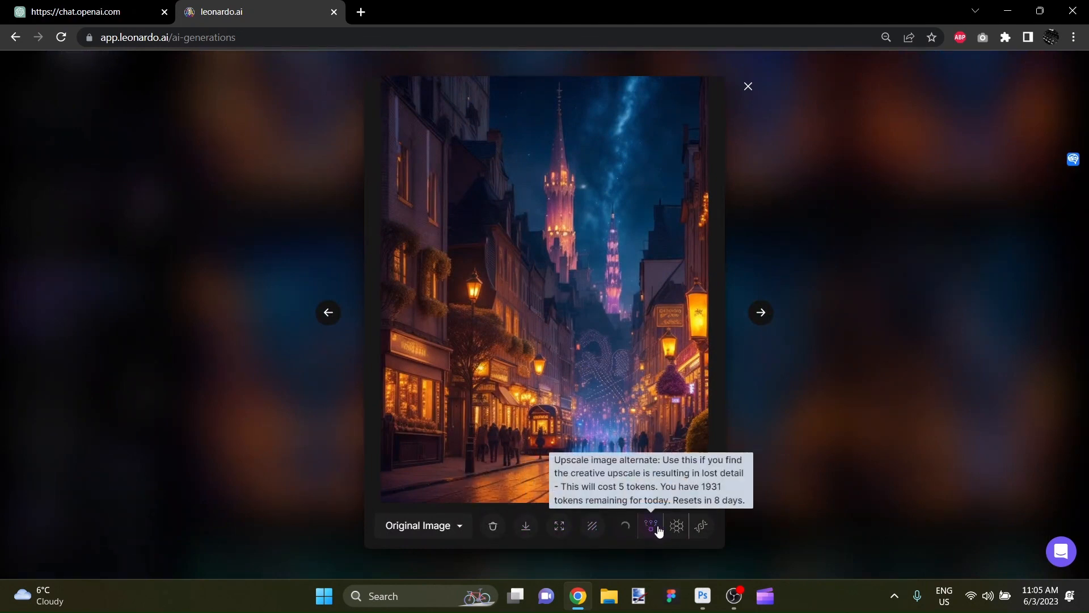
left_click(651, 527)
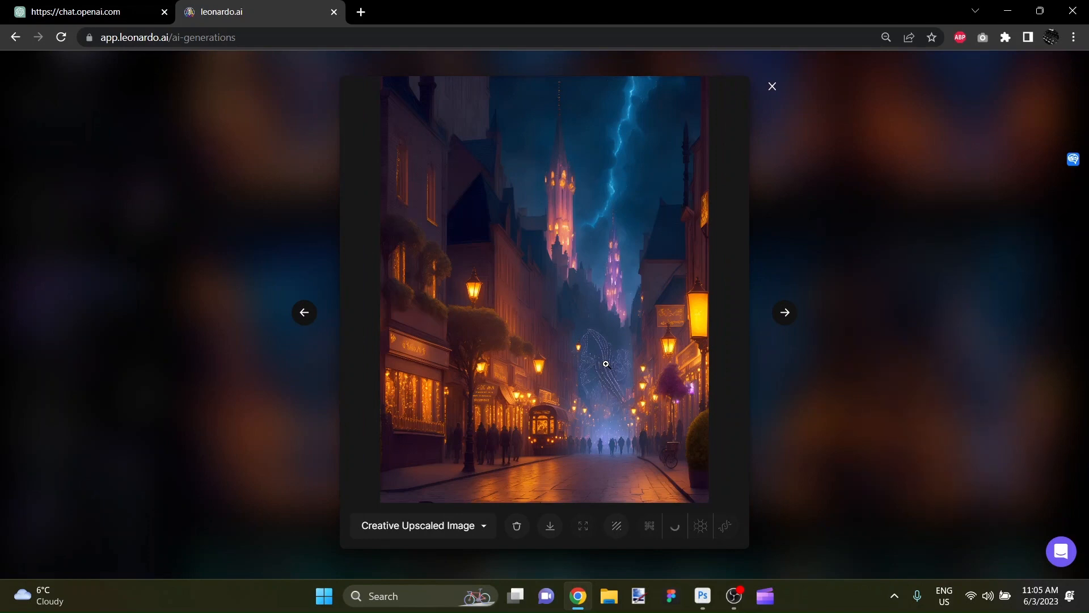
Step: Compare the original, creative upscaled and alternate upscaled versions of the fourth DreamShaper v6 image
left_click(420, 530)
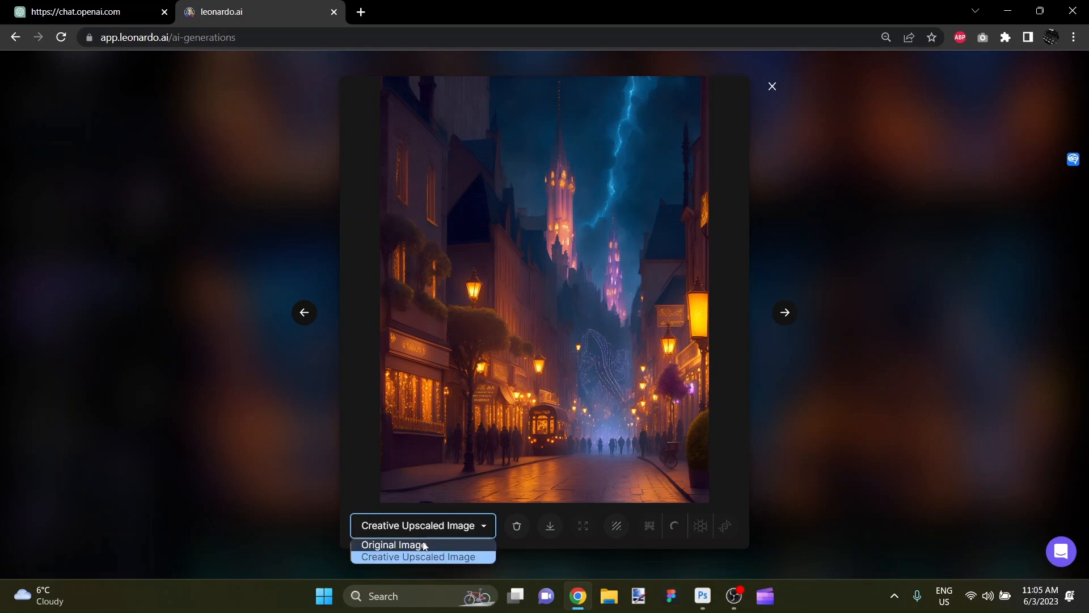
left_click(420, 546)
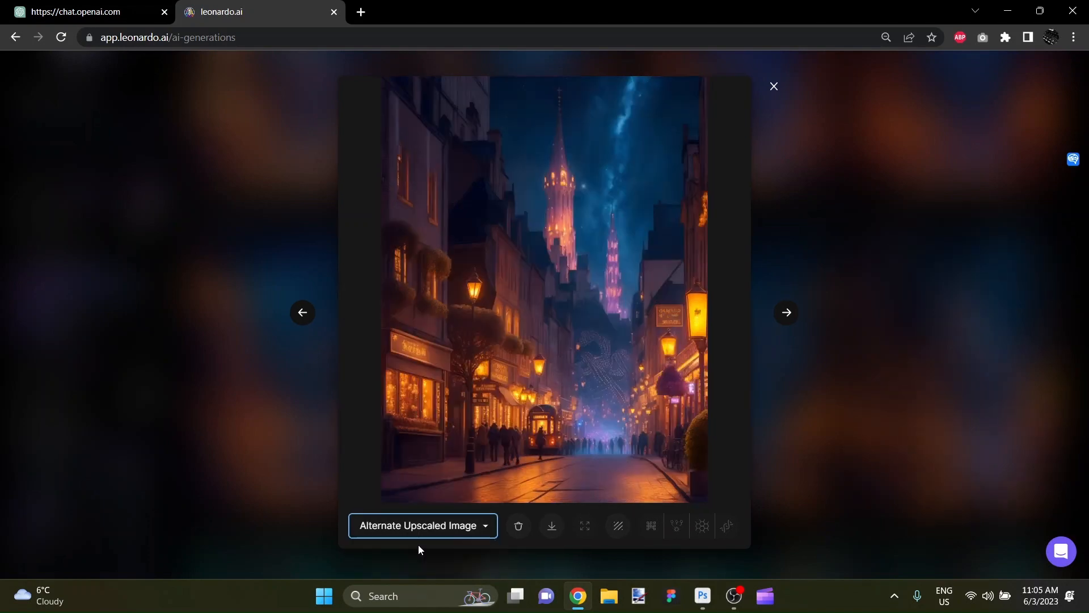
left_click(452, 526)
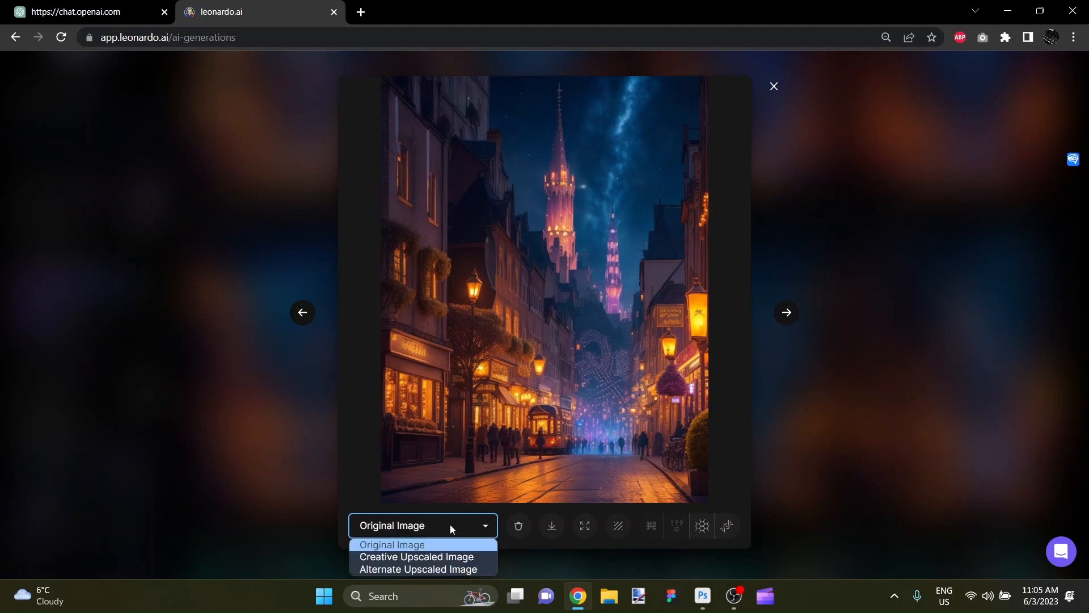
left_click(427, 557)
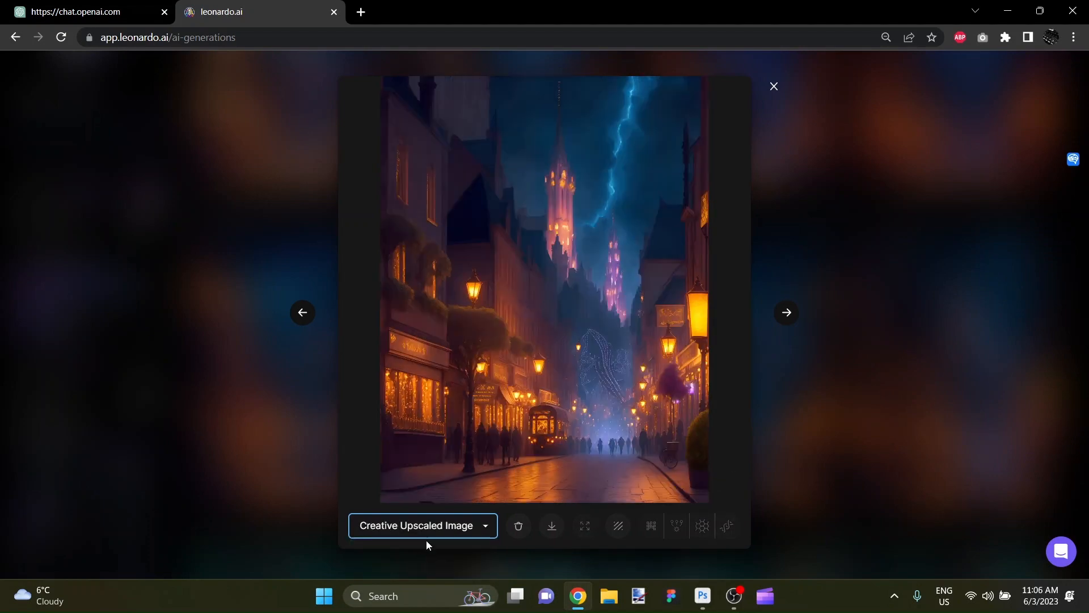
left_click(434, 528)
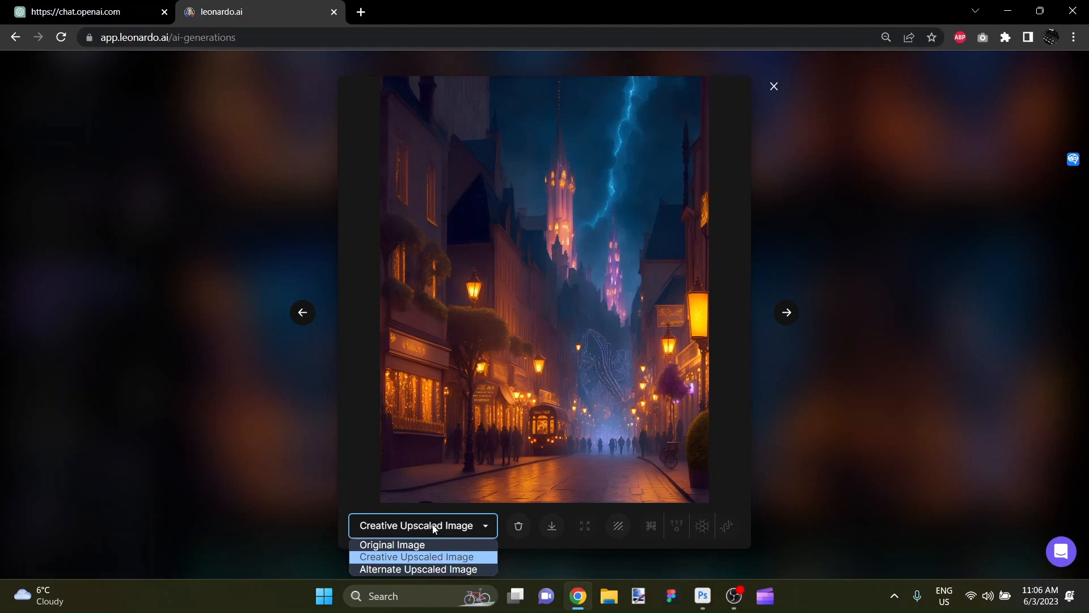
left_click(422, 569)
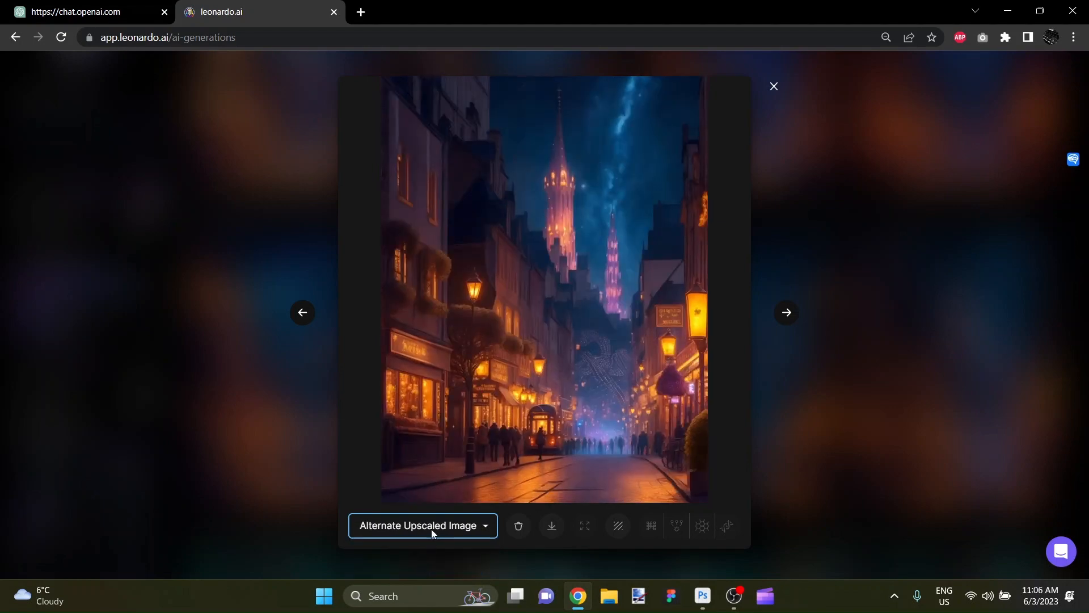
left_click(431, 530)
left_click(423, 545)
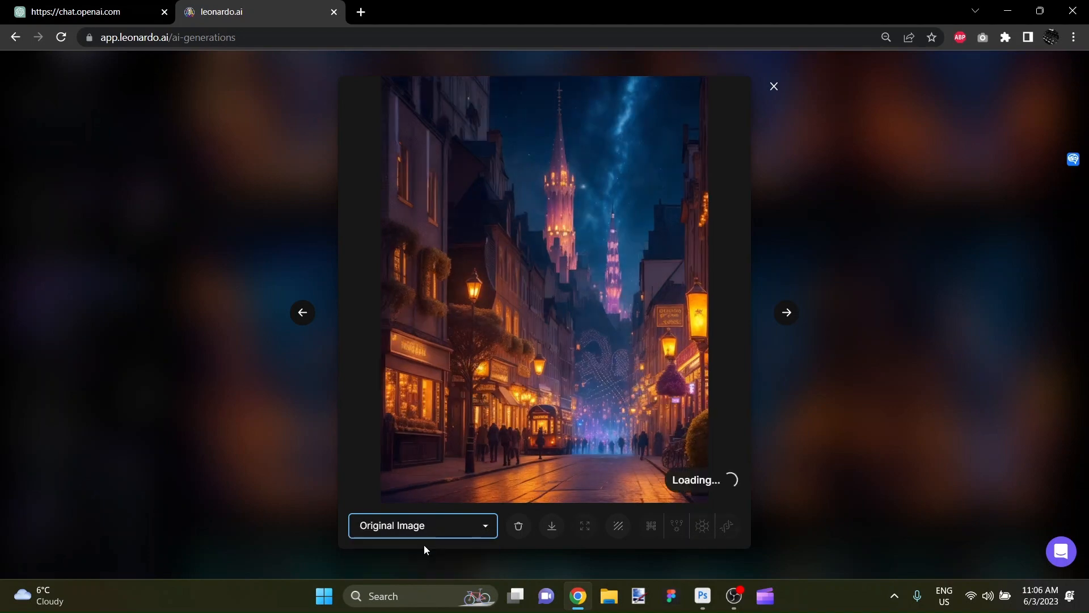
left_click(428, 527)
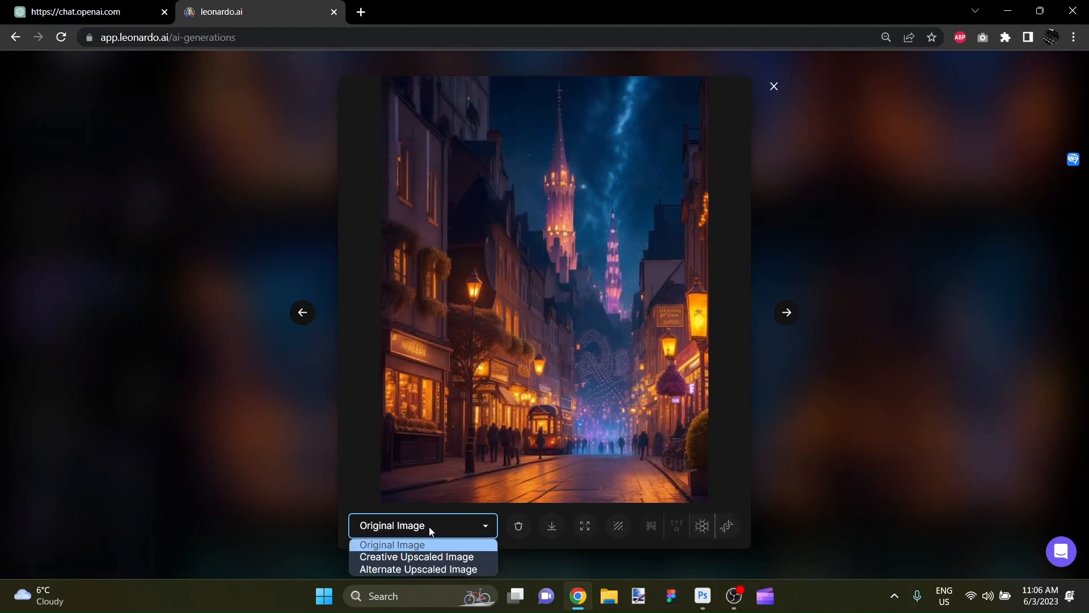
left_click(425, 569)
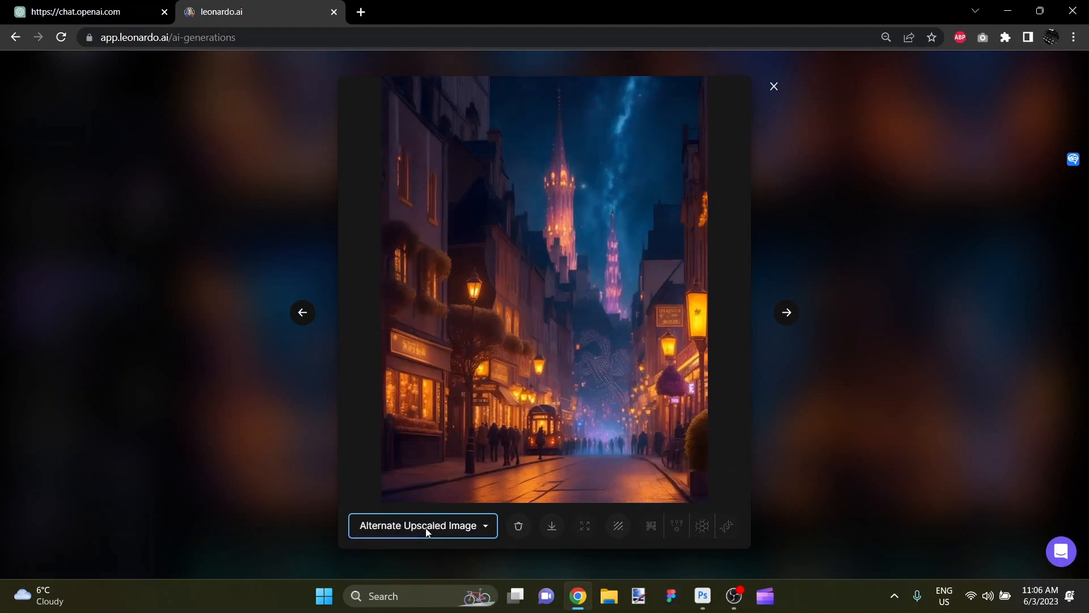
Step: Download the original, non-upscaled version of the city image and open the downloaded JPG in Photoshop
left_click(427, 532)
left_click(420, 544)
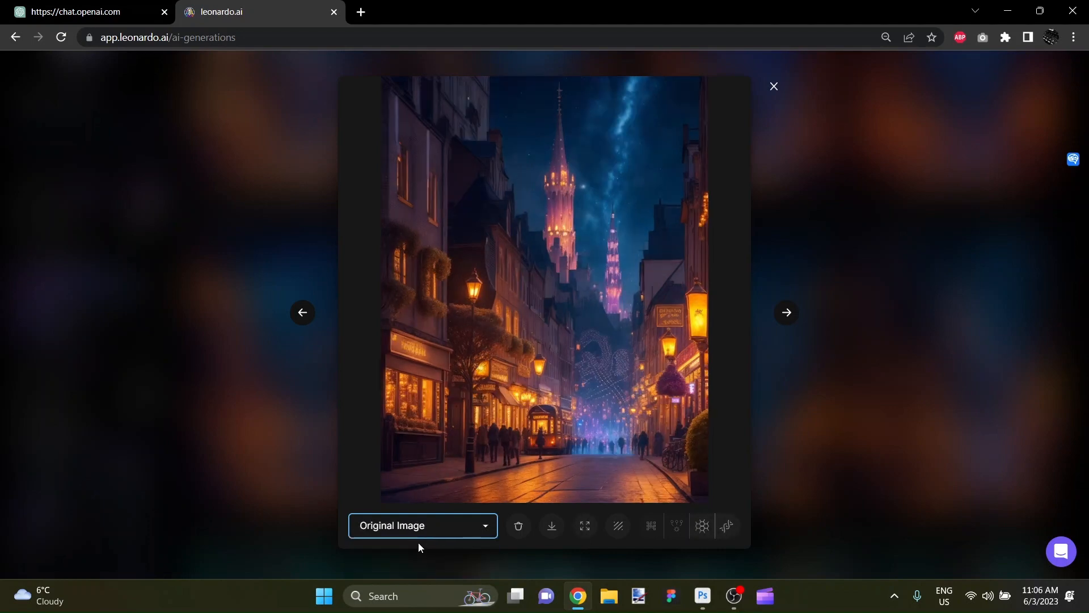
left_click(553, 531)
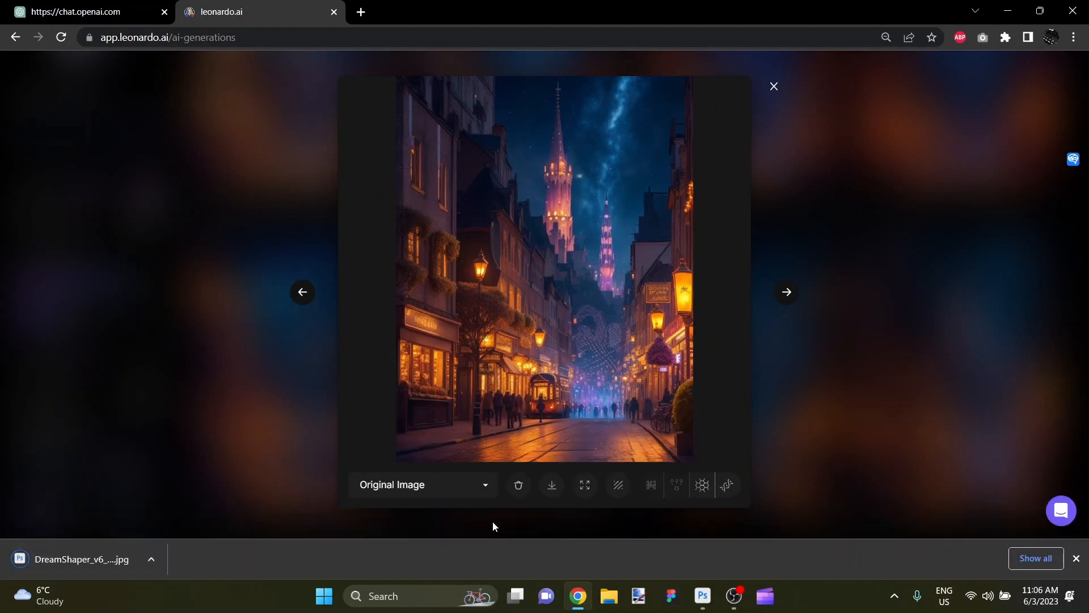
left_click(76, 562)
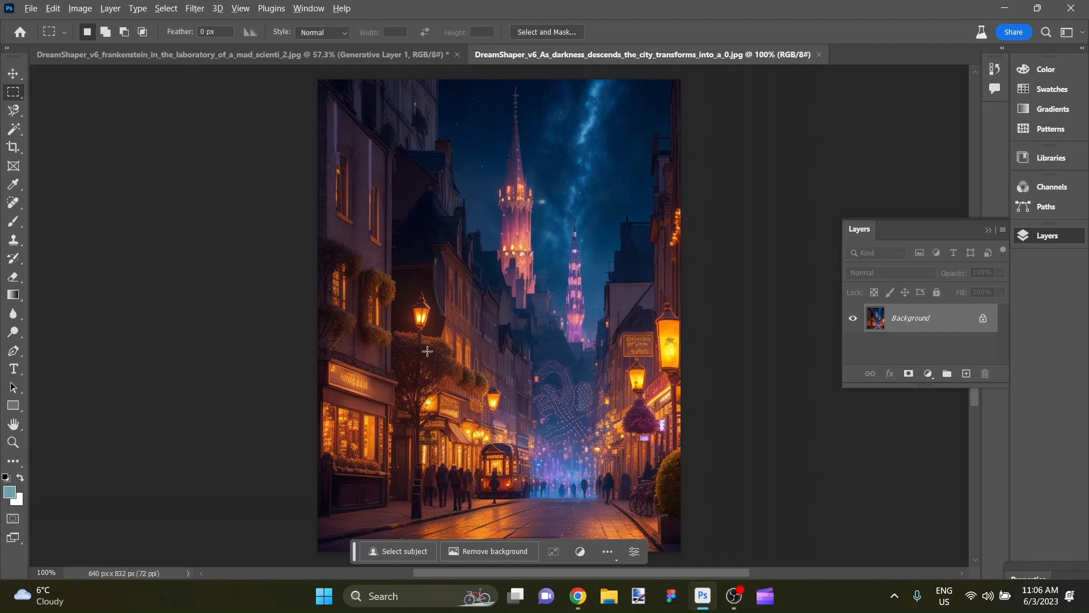
Step: Examine the tram, people, street lights and towers of the downloaded city image up close, then view the whole picture
scroll(499, 453, "up", 3)
scroll(512, 465, "up", 4)
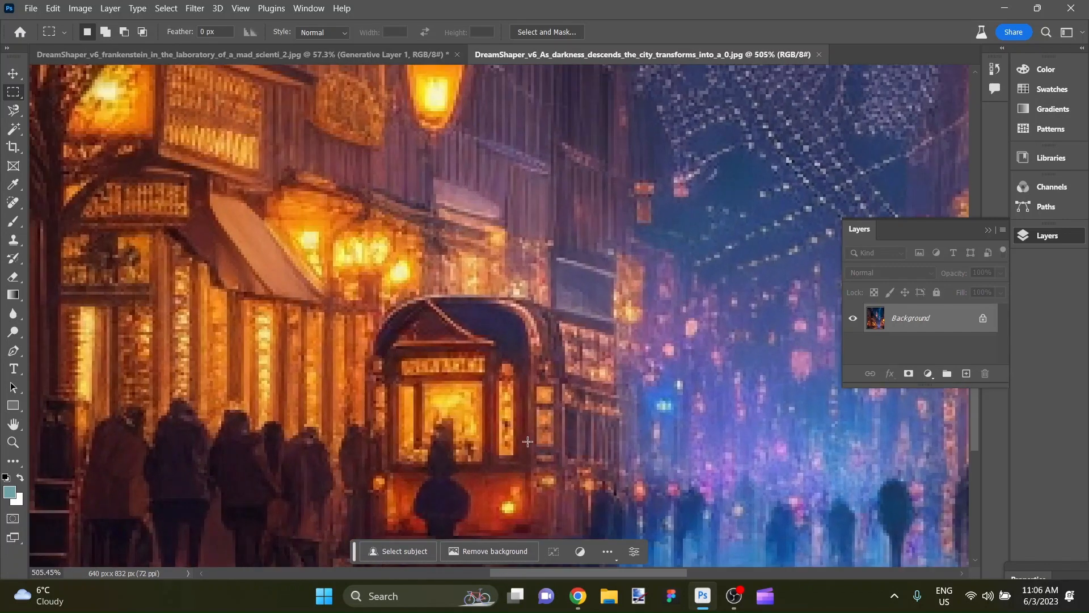
scroll(664, 306, "up", 2)
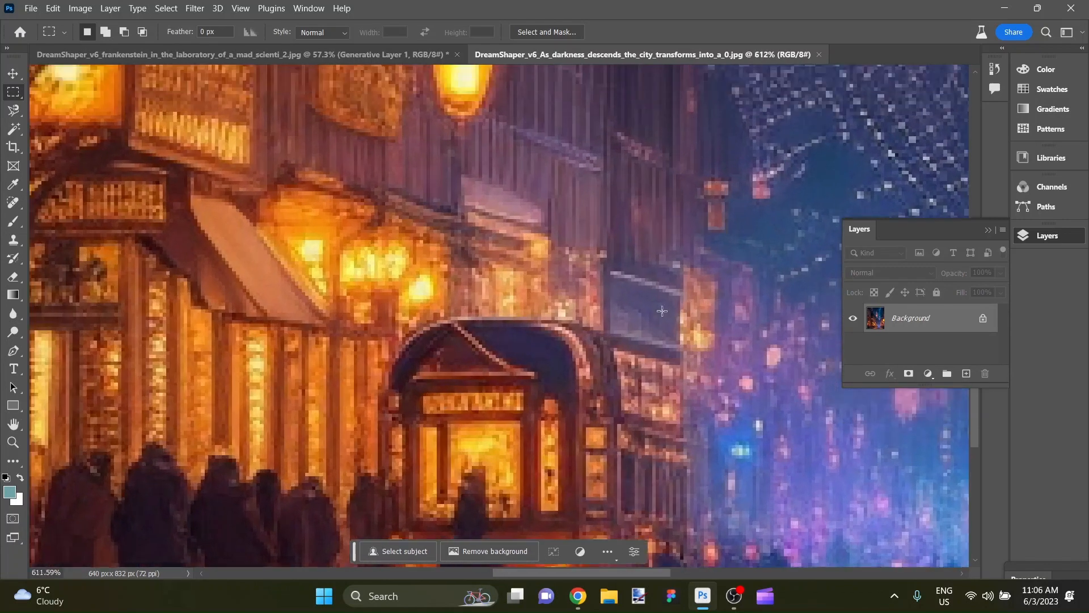
scroll(423, 248, "down", 6)
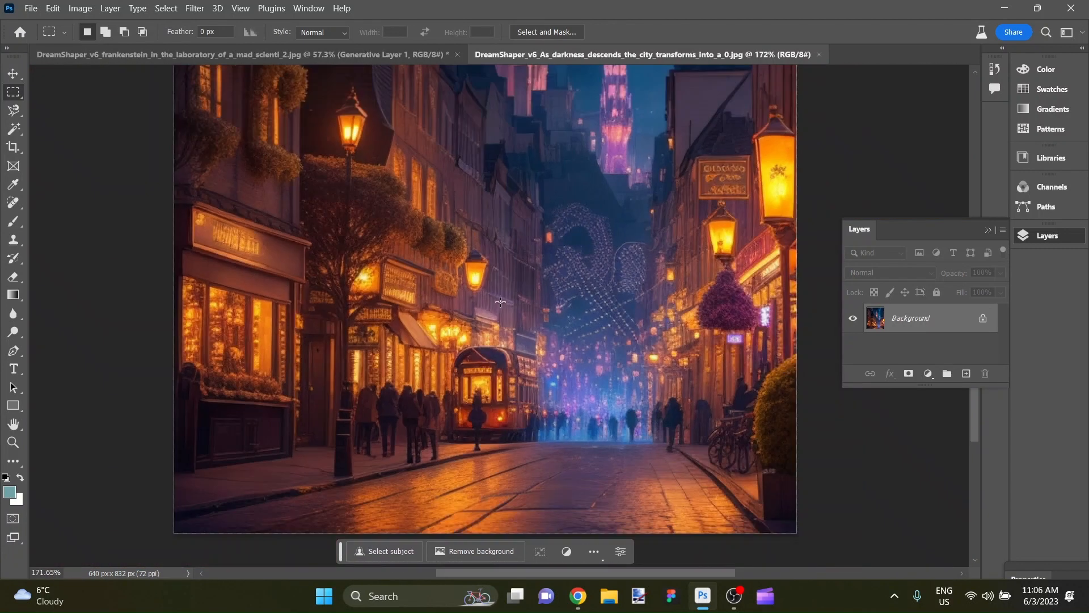
scroll(562, 299, "up", 5)
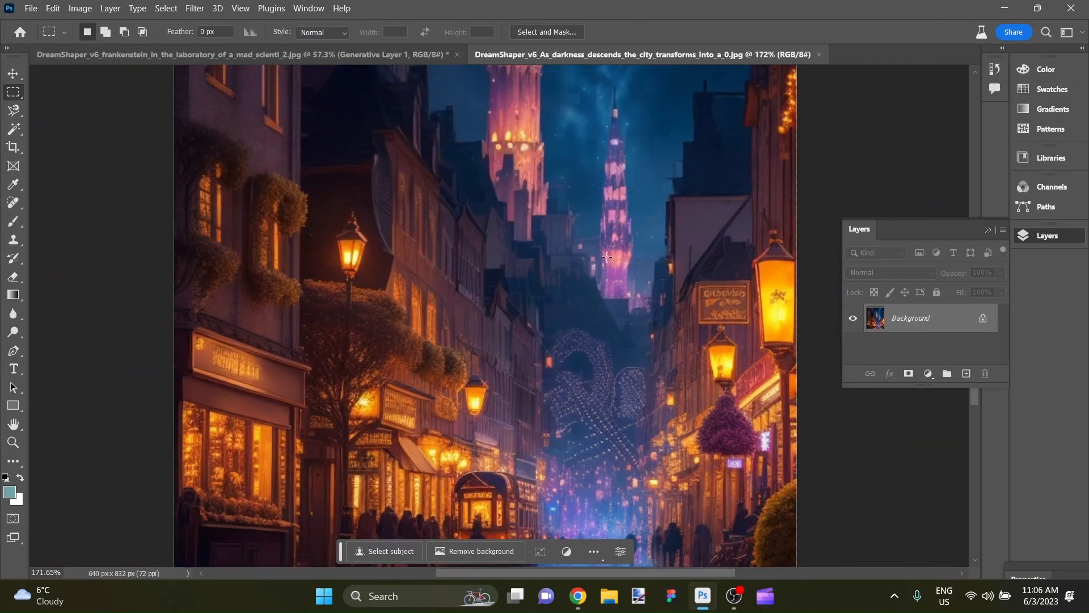
scroll(606, 261, "up", 5)
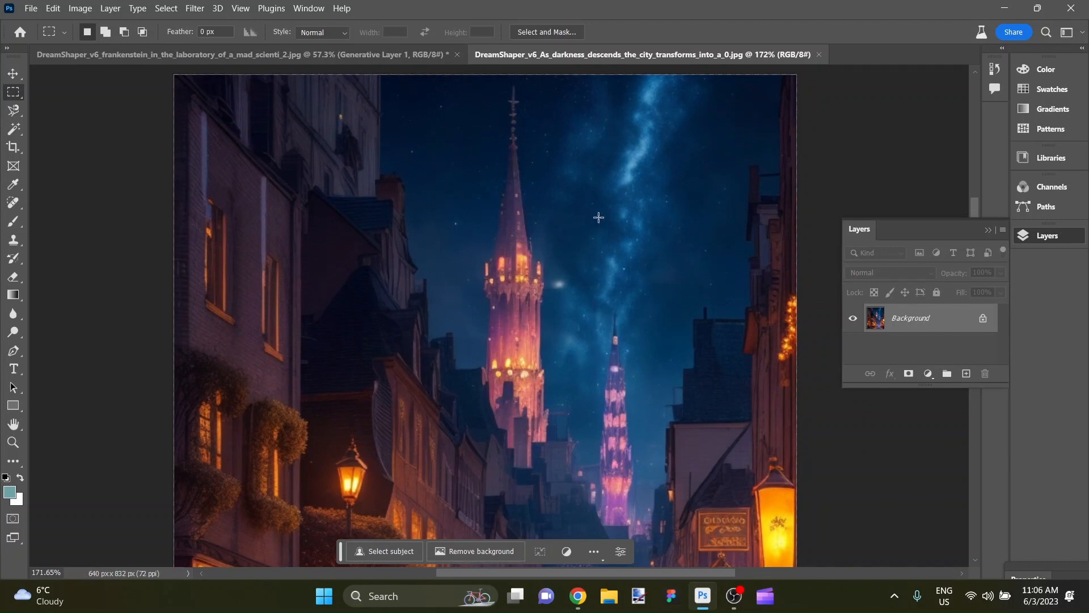
scroll(552, 437, "down", 2)
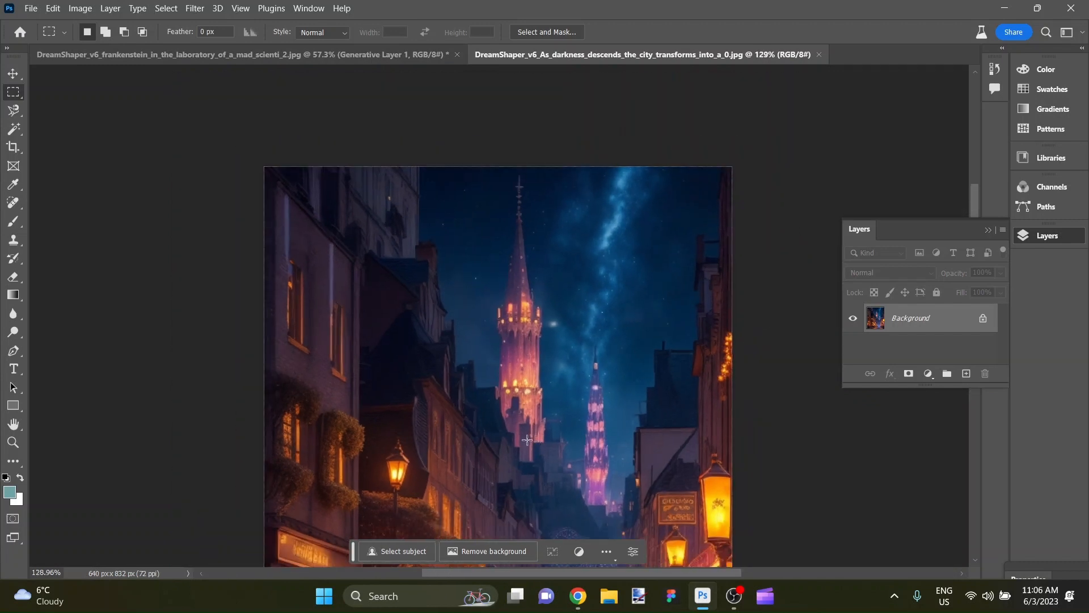
scroll(354, 474, "down", 4)
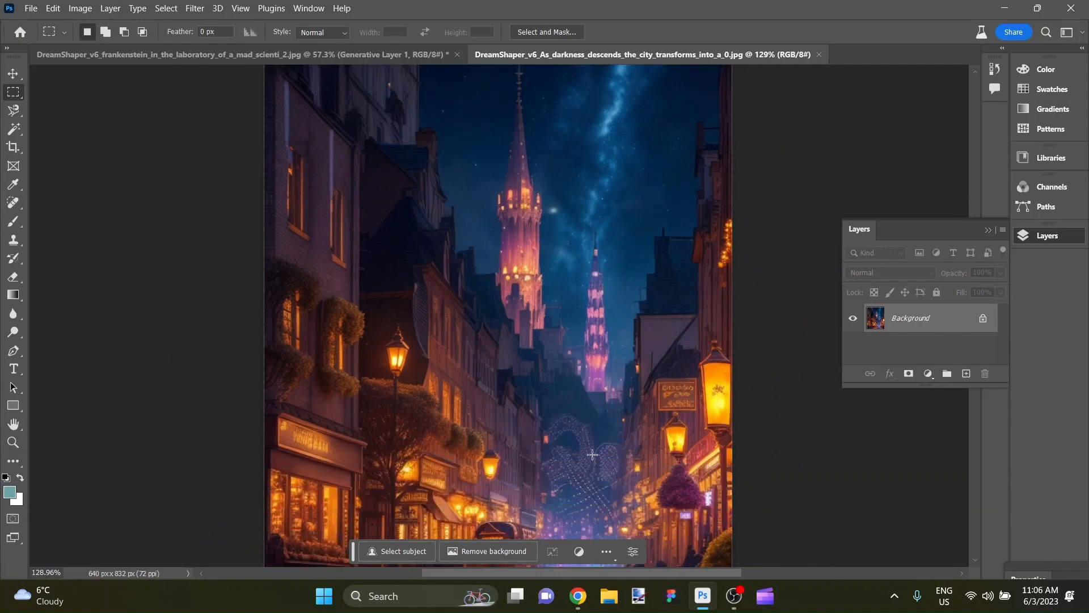
scroll(592, 455, "down", 2)
scroll(592, 454, "down", 4)
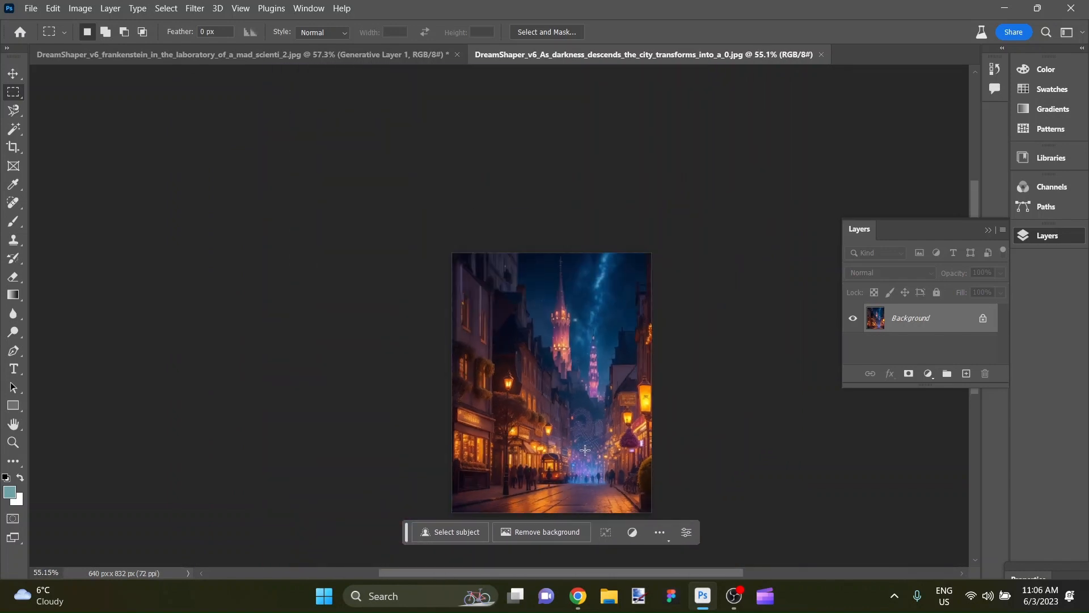
Step: Resize the canvas to 1200 pixels wide and 800 pixels high, keeping the picture centred and the extension white
key("ctrl+alt+c")
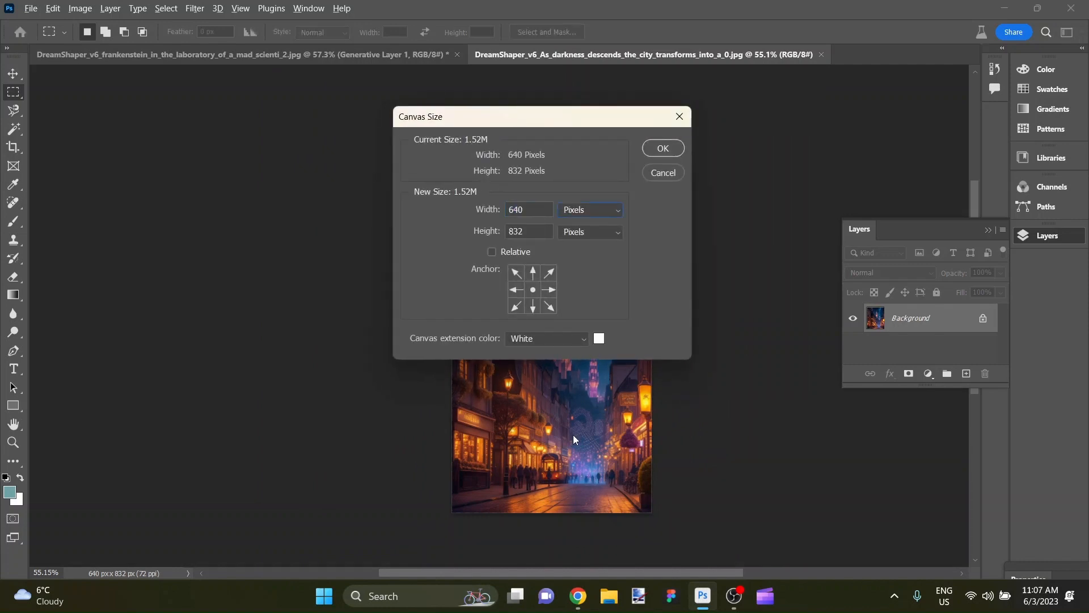
key("Tab")
type("1000")
key("BackSpace")
key("BackSpace")
key("BackSpace")
key("BackSpace")
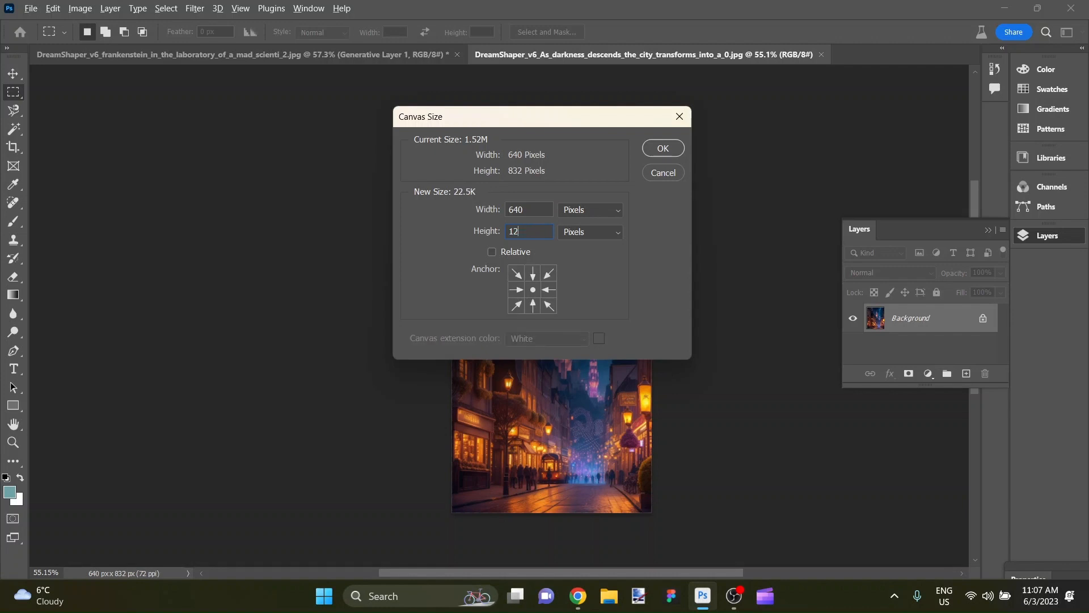
key("Return")
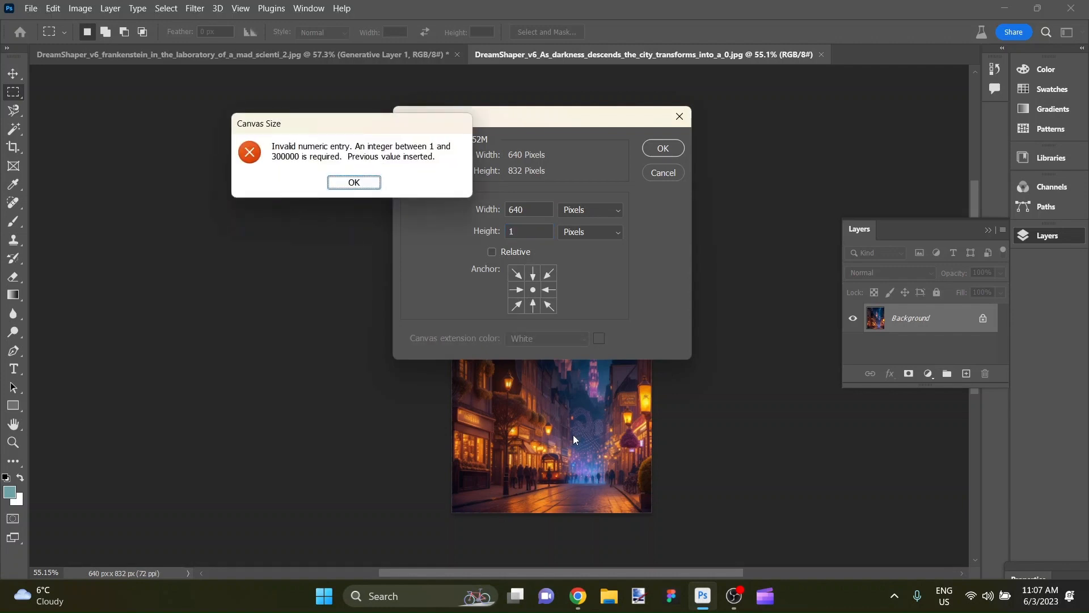
left_click(359, 182)
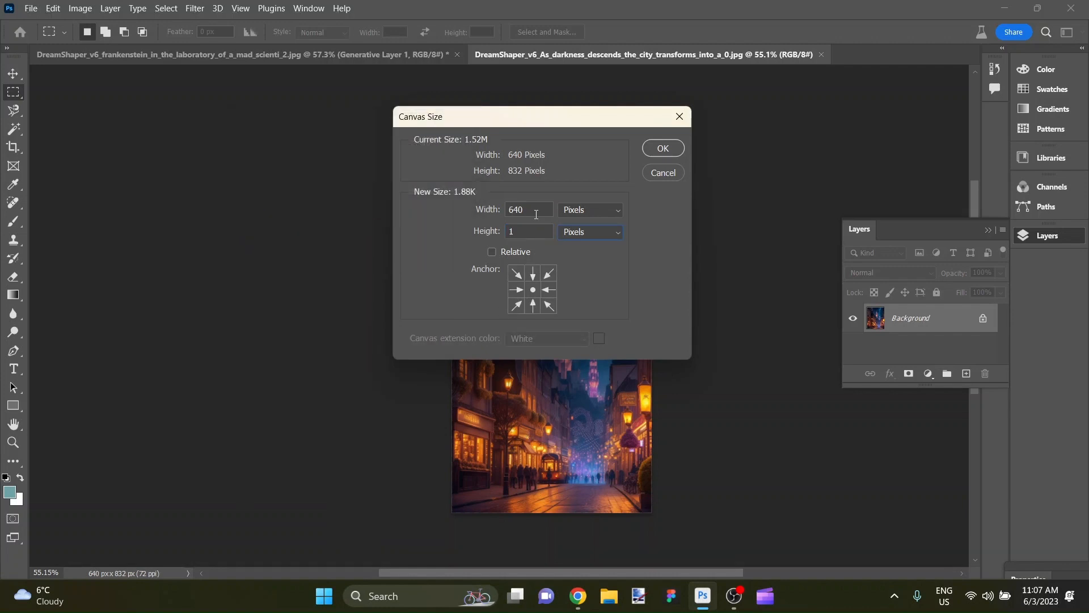
type("1200")
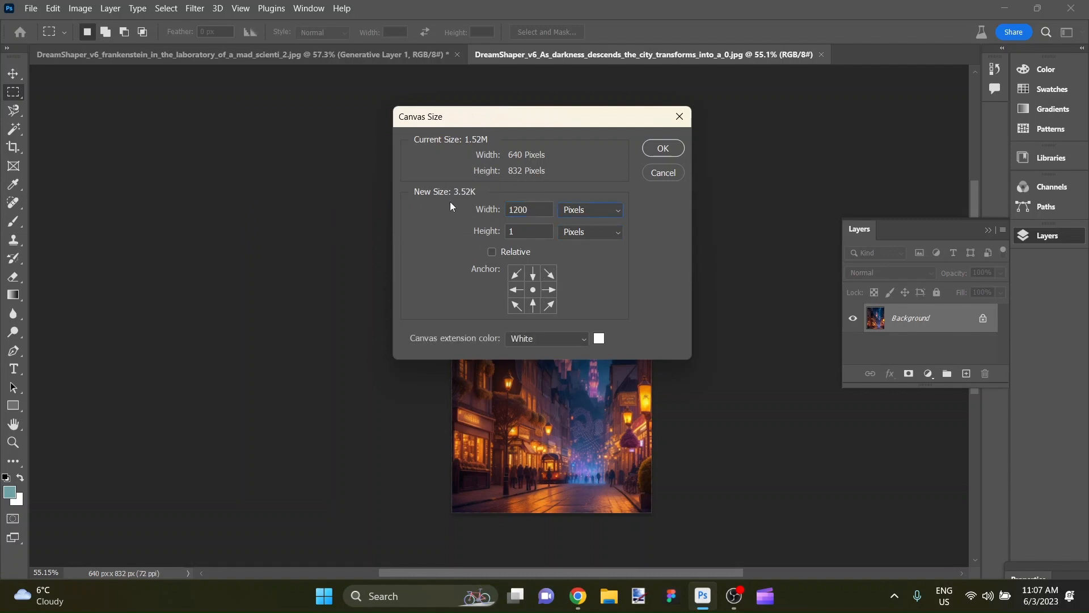
key("Tab")
type("800")
key("Return")
key("Return")
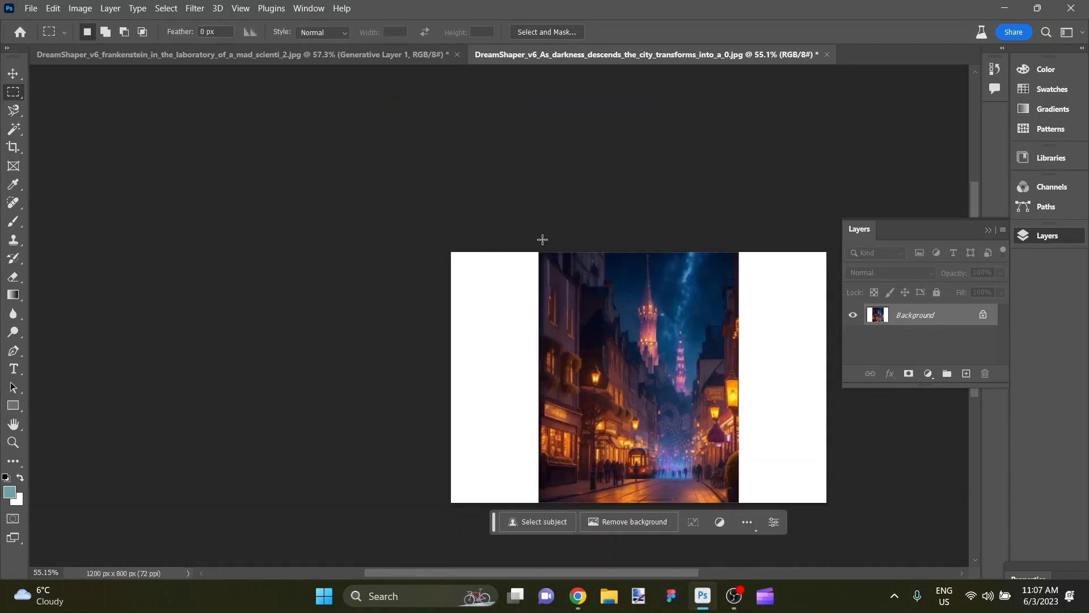
Step: Select the white side areas plus thin edges of the picture by inverting a rectangular selection, and extend the scene with an unprompted Generative Fill
left_click_drag(542, 239, 734, 518)
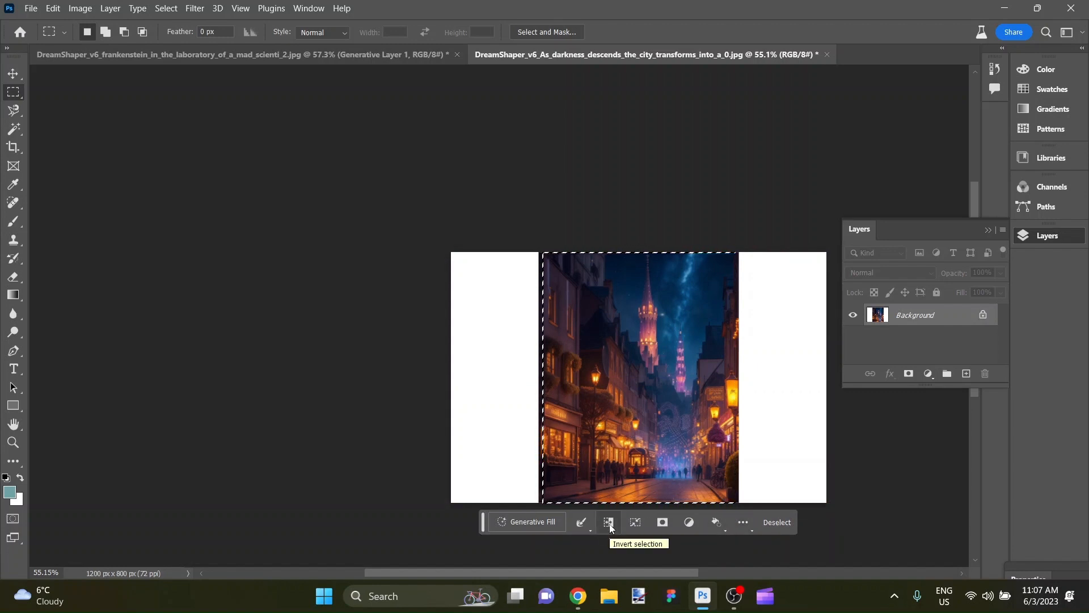
left_click(609, 523)
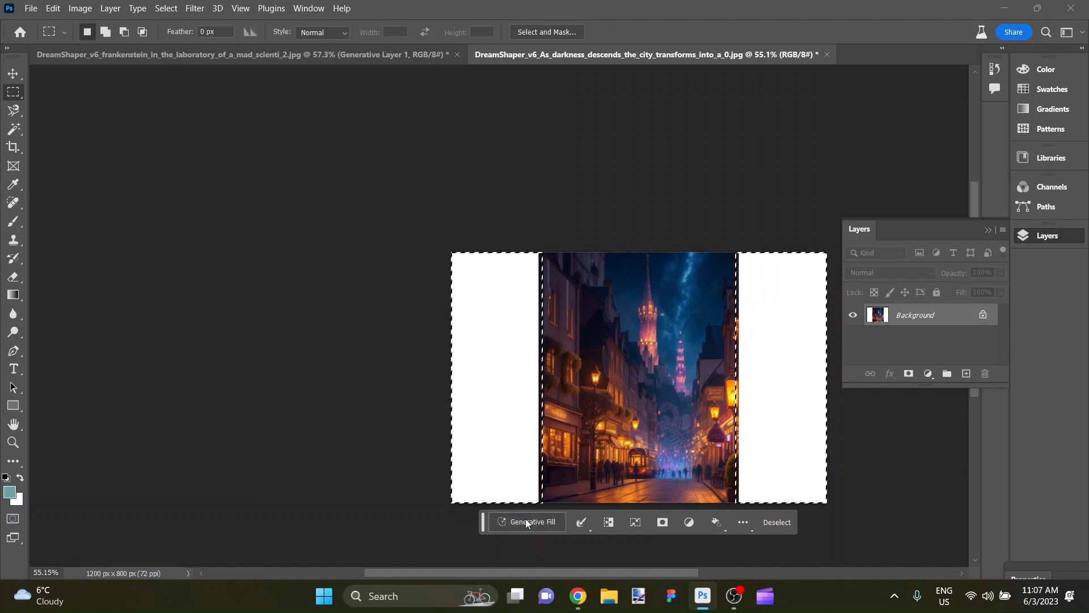
key("ctrl+0")
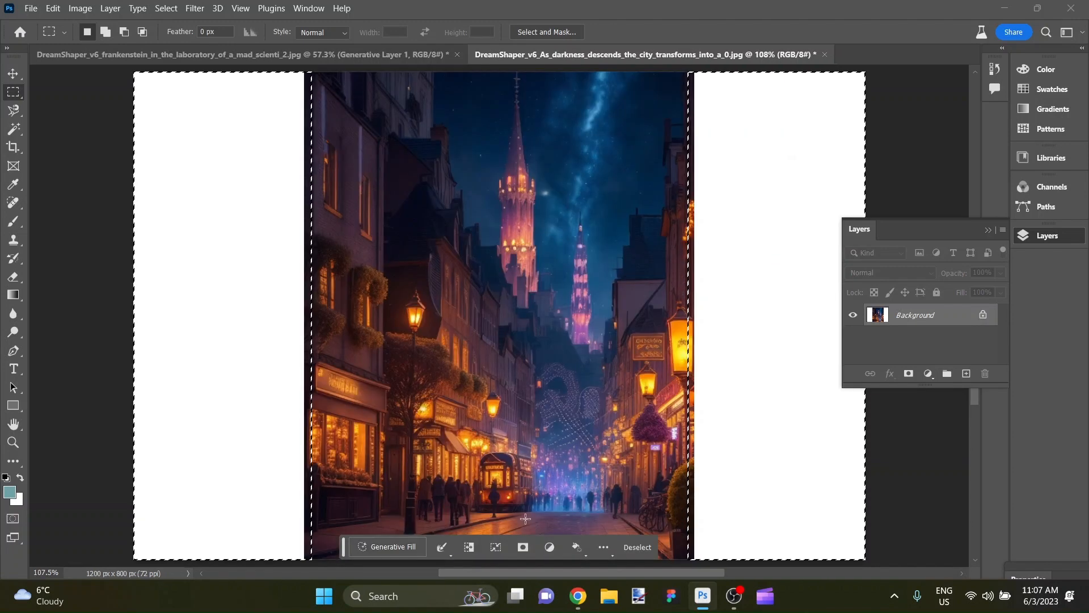
left_click(386, 546)
left_click(586, 546)
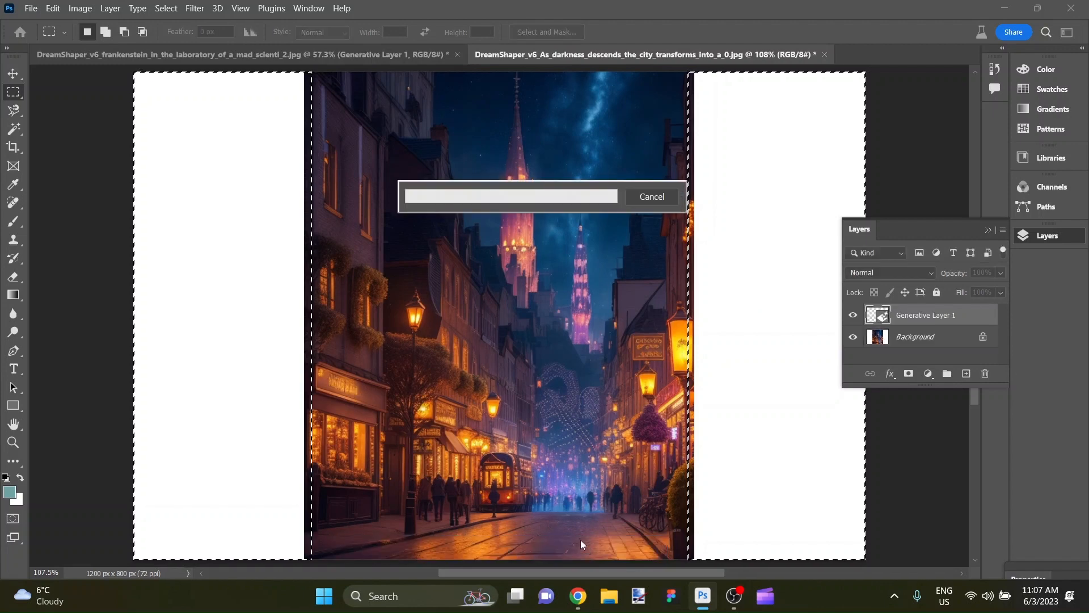
scroll(536, 391, "down", 3)
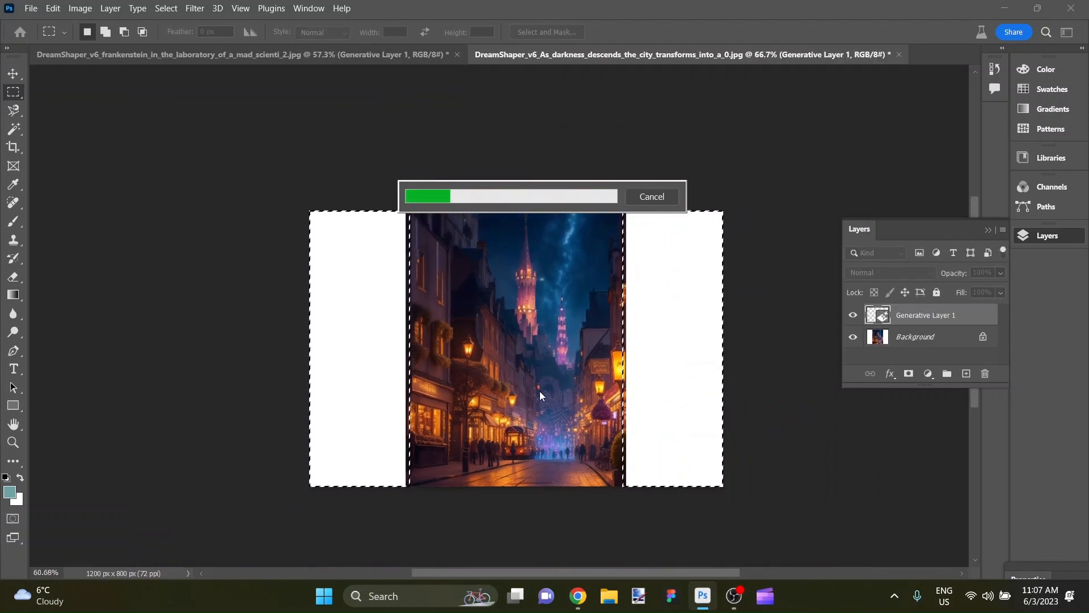
scroll(540, 390, "down", 1)
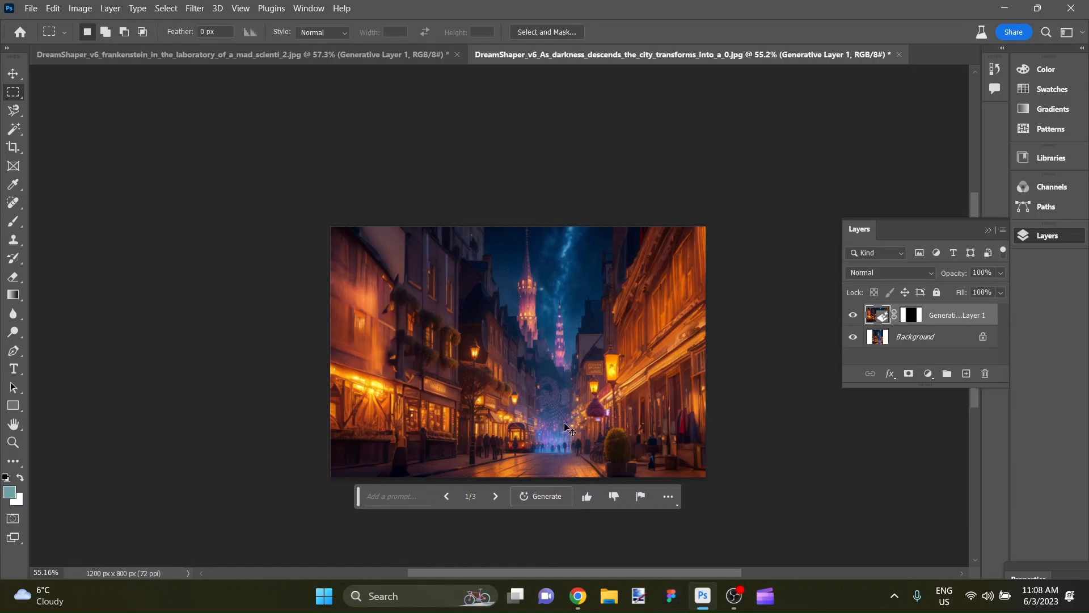
Step: Move the Layers panel clear of the extended picture and switch to the second generated variation
key("ctrl+0")
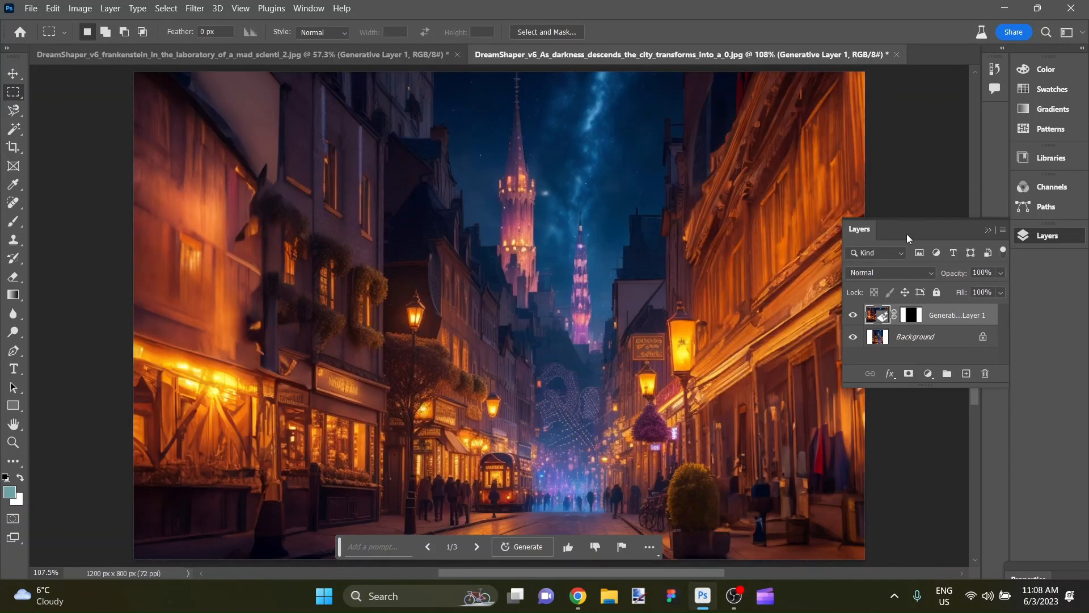
left_click_drag(907, 239, 999, 284)
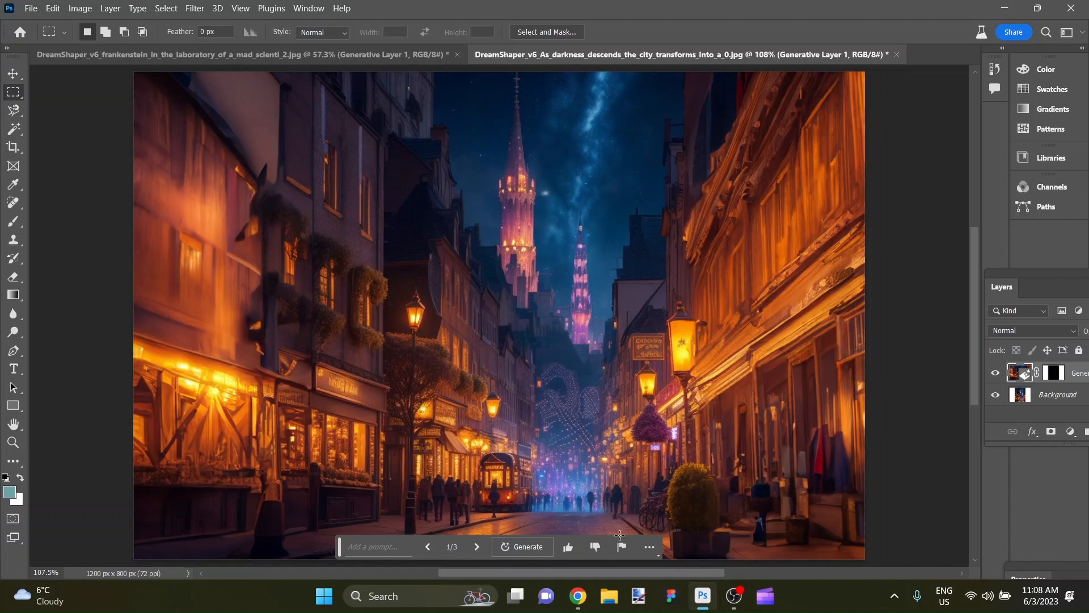
left_click(482, 554)
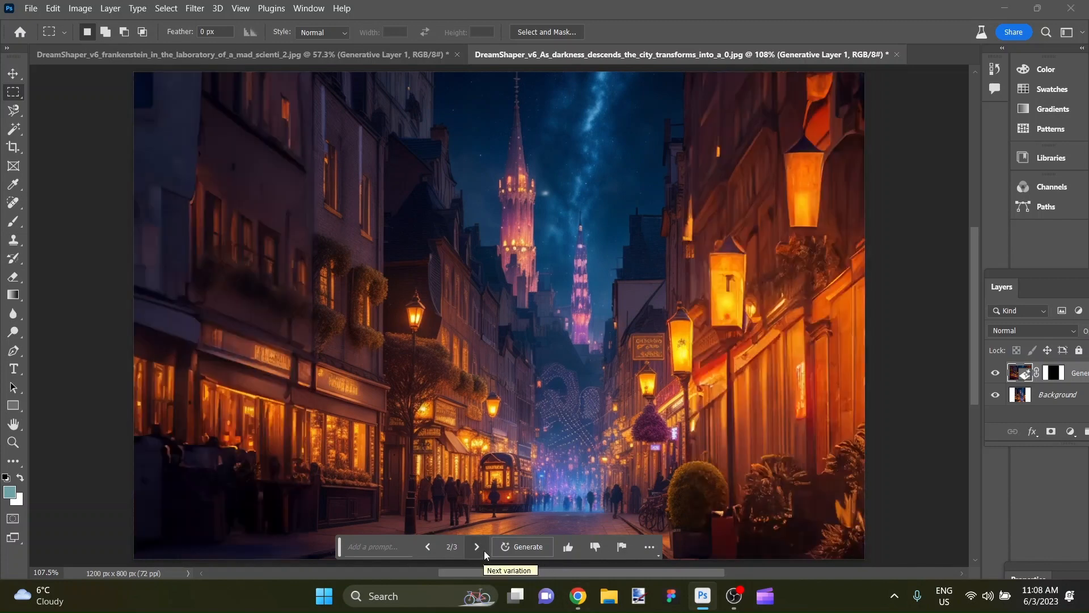
Step: Cycle through the third, first and second Generative Fill variations, ending on the third, to compare the extended buildings on both sides
left_click(478, 548)
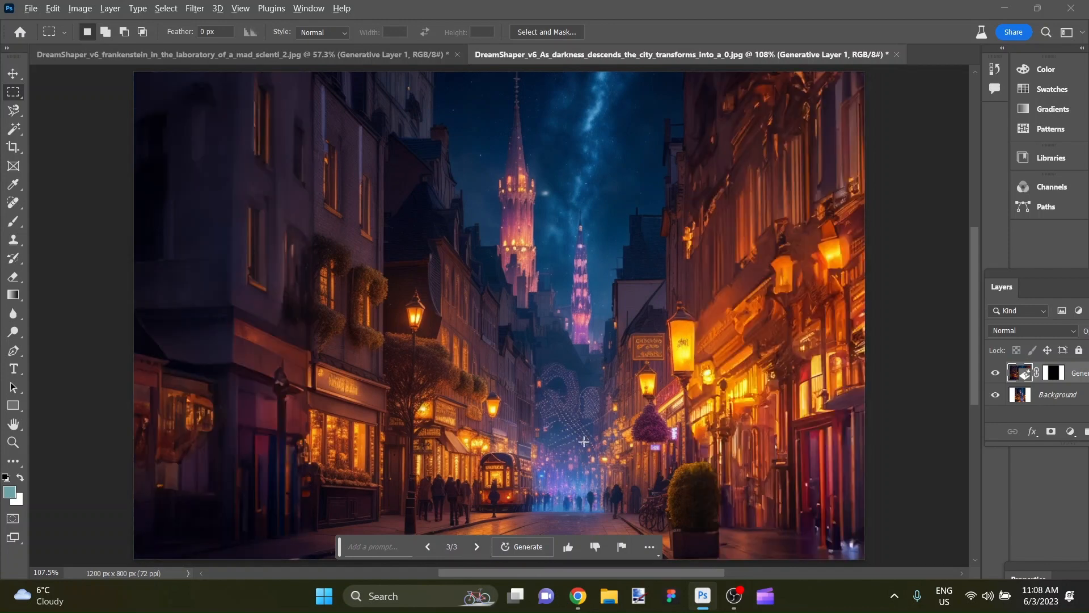
scroll(584, 441, "down", 1)
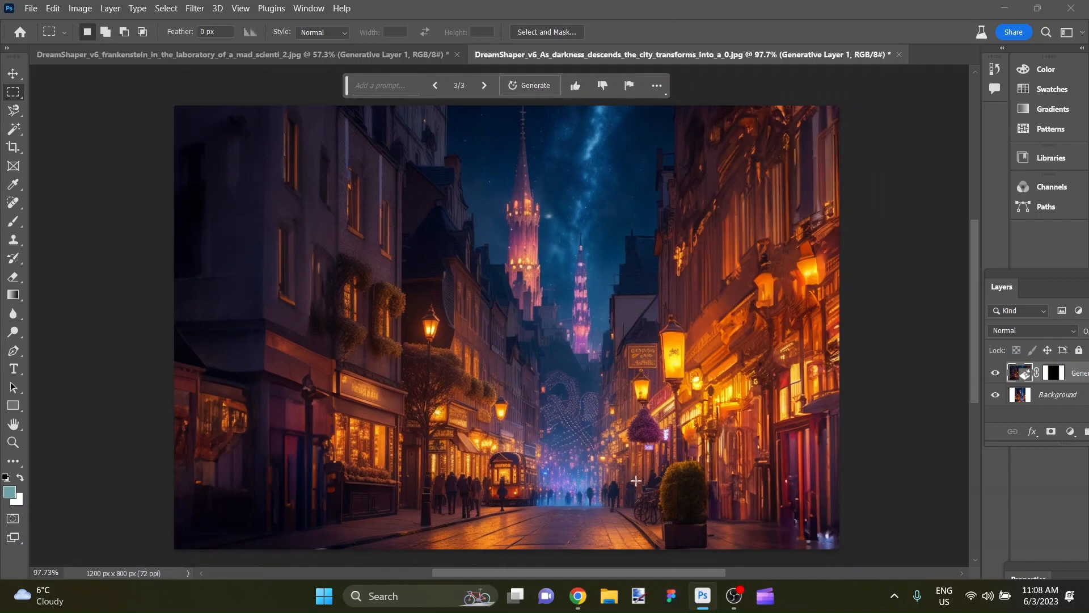
scroll(658, 472, "up", 1)
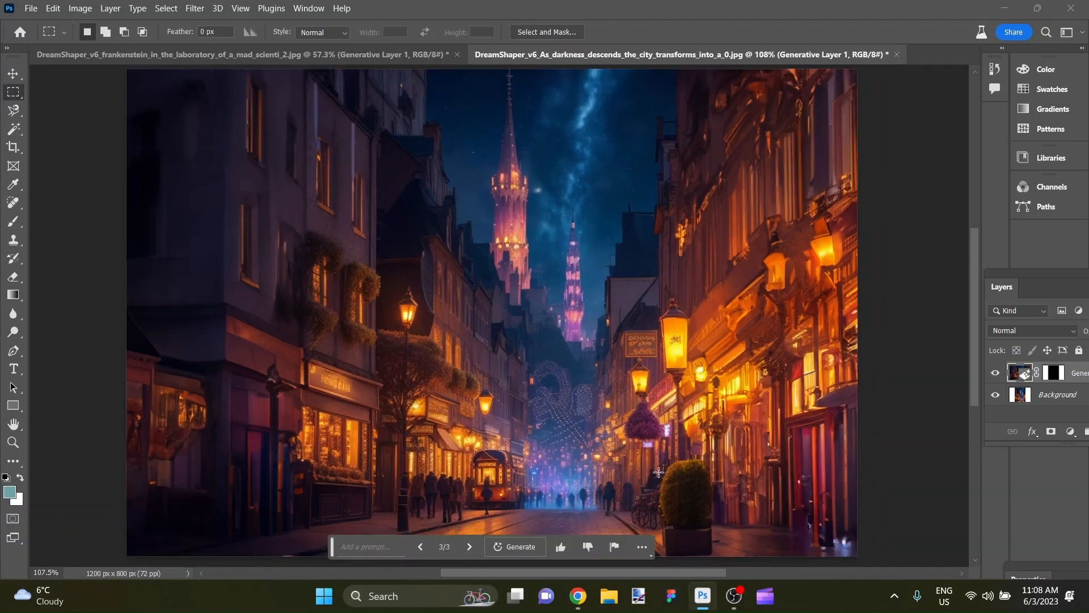
left_click(472, 549)
left_click(471, 548)
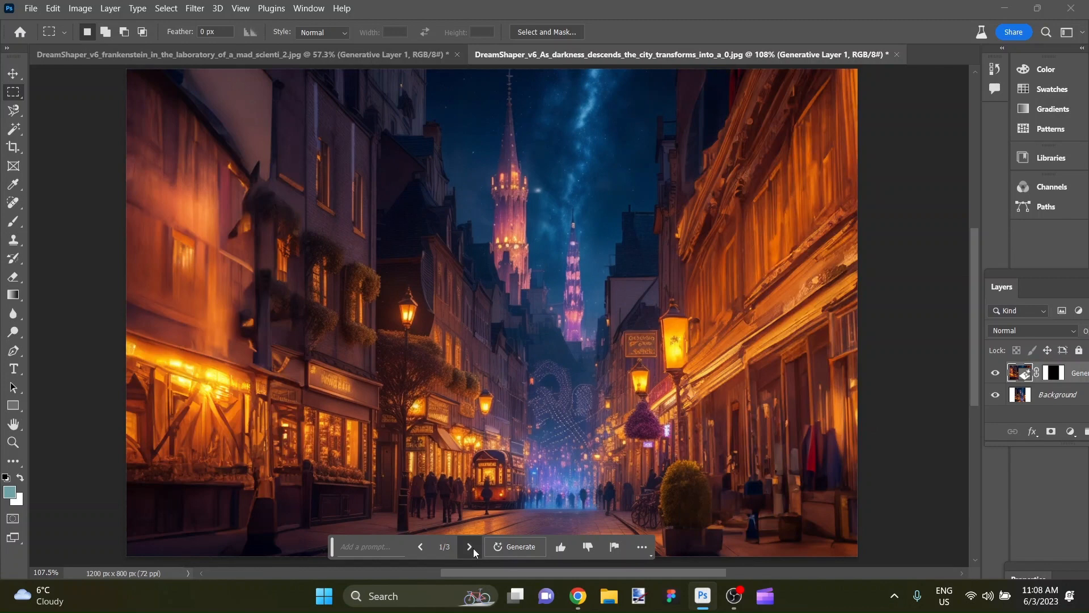
left_click(472, 546)
scroll(562, 457, "down", 3)
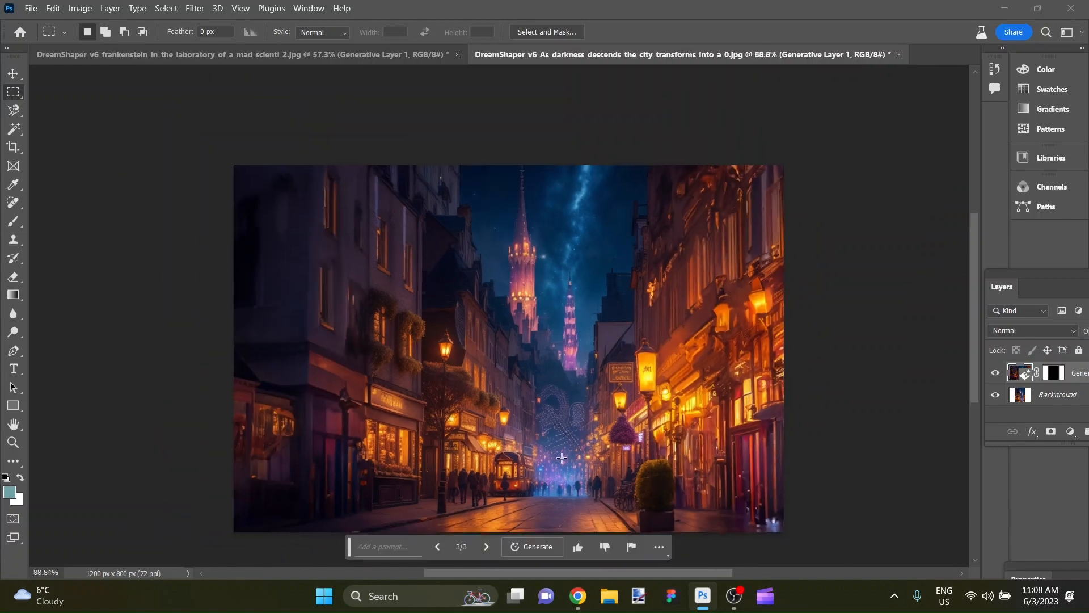
Step: Switch the generative layer back to the second variation and inspect the whole widened street picture
left_click(444, 544)
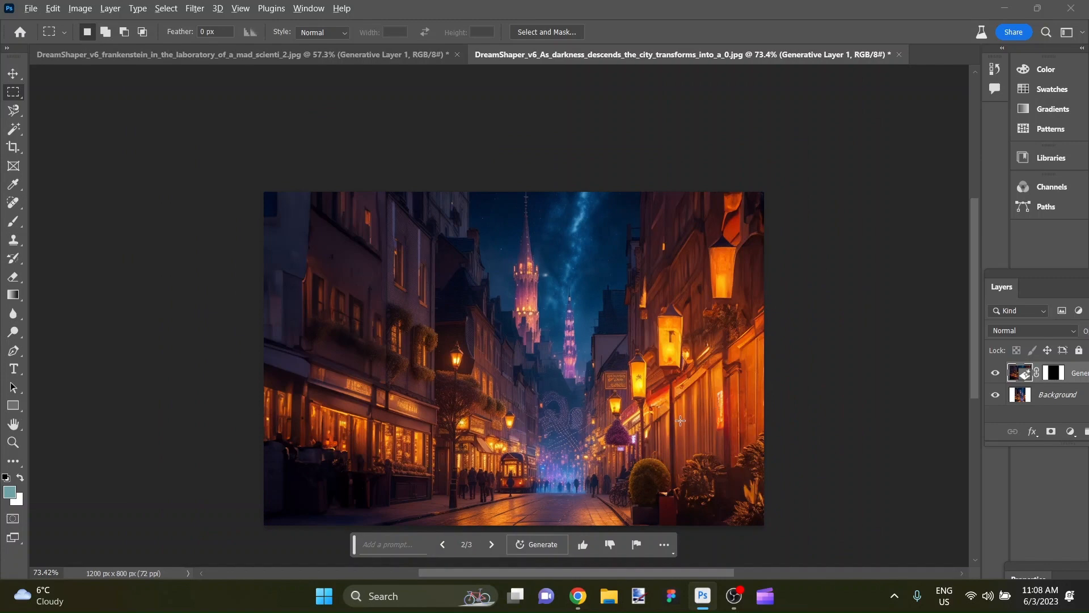
scroll(680, 420, "up", 4)
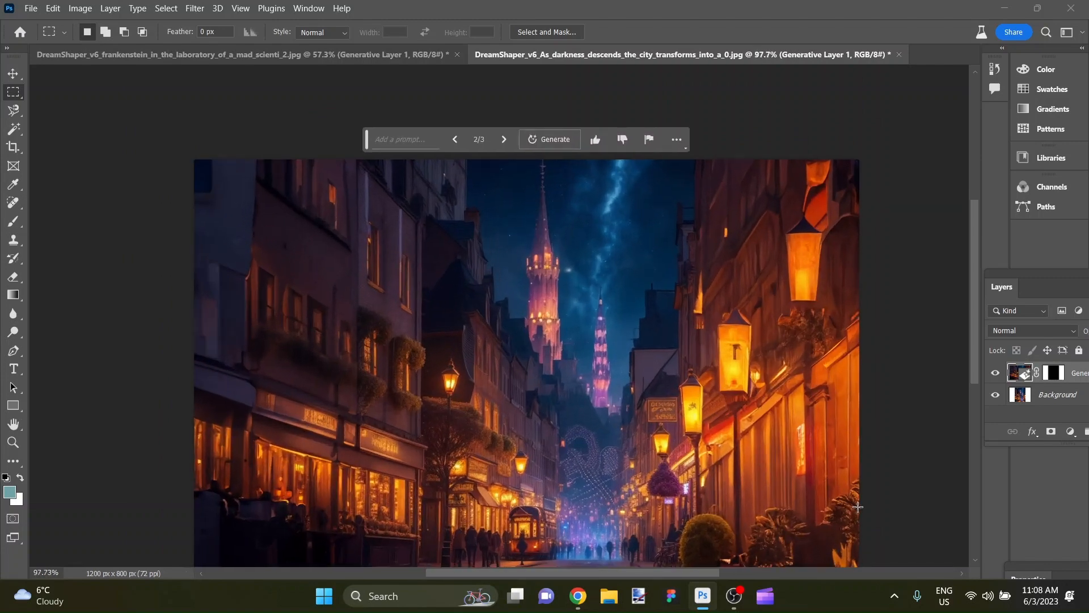
scroll(857, 506, "down", 3)
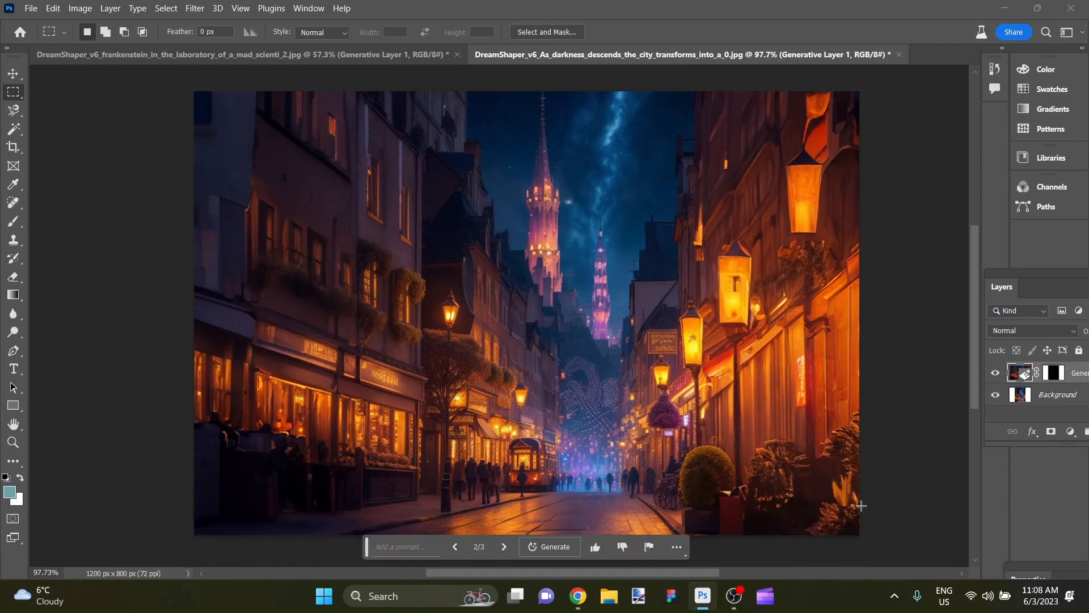